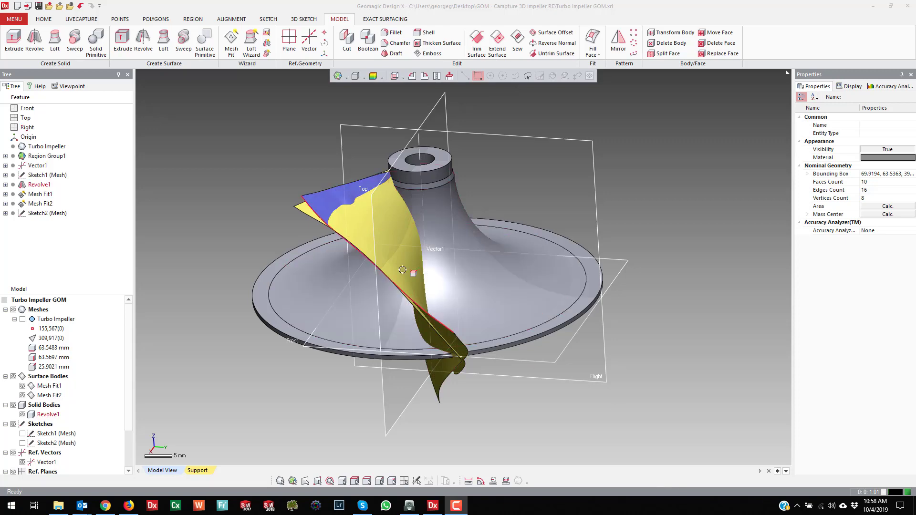
Step: Examine how the two fitted full-blade surfaces sit against the impeller mesh, viewing them with the mesh displayed and hidden
scroll(413, 272, up, 3)
right_drag(425, 266, 499, 246)
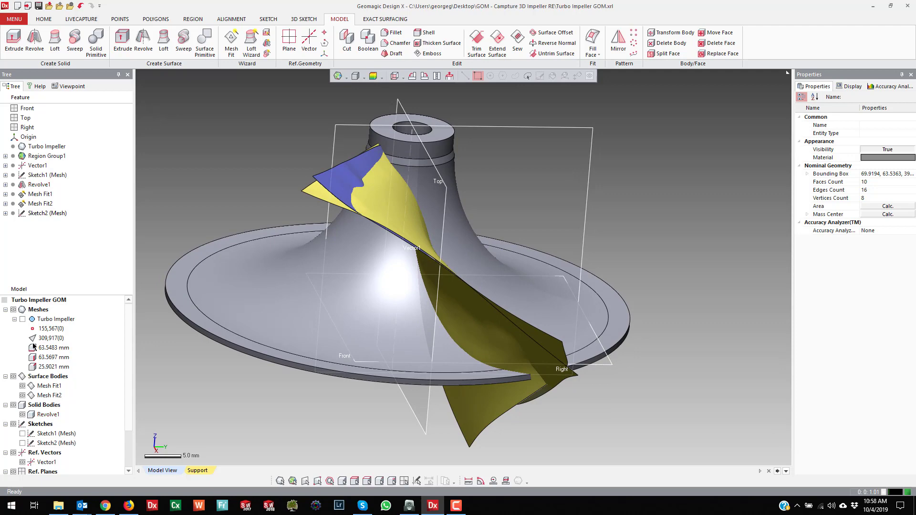
click(22, 319)
scroll(337, 292, up, 4)
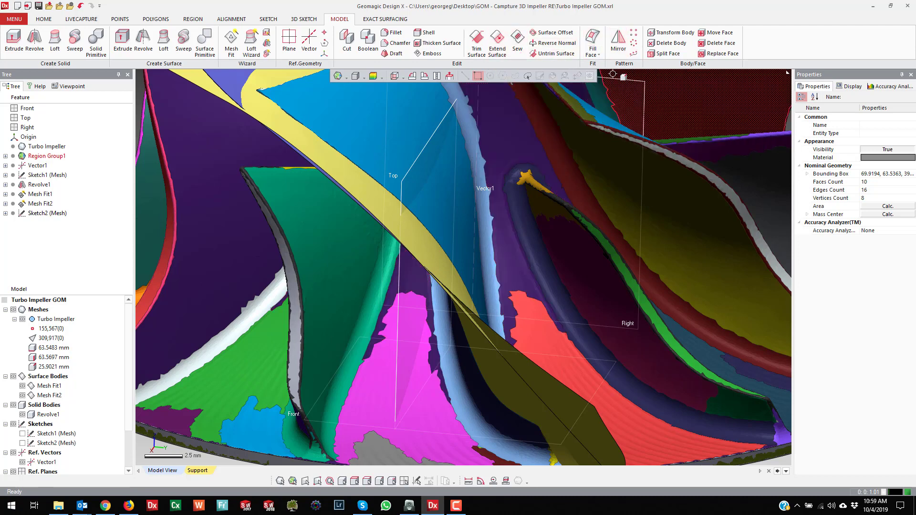
scroll(570, 161, down, 3)
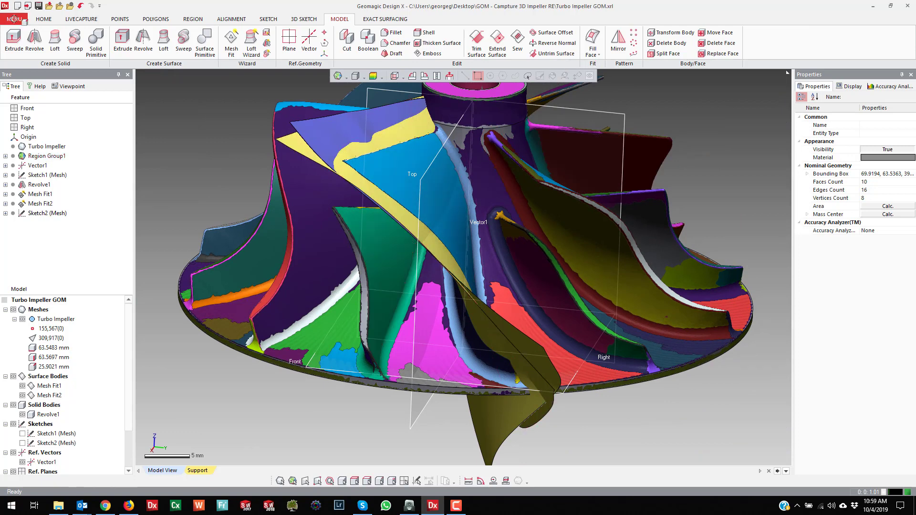
click(47, 19)
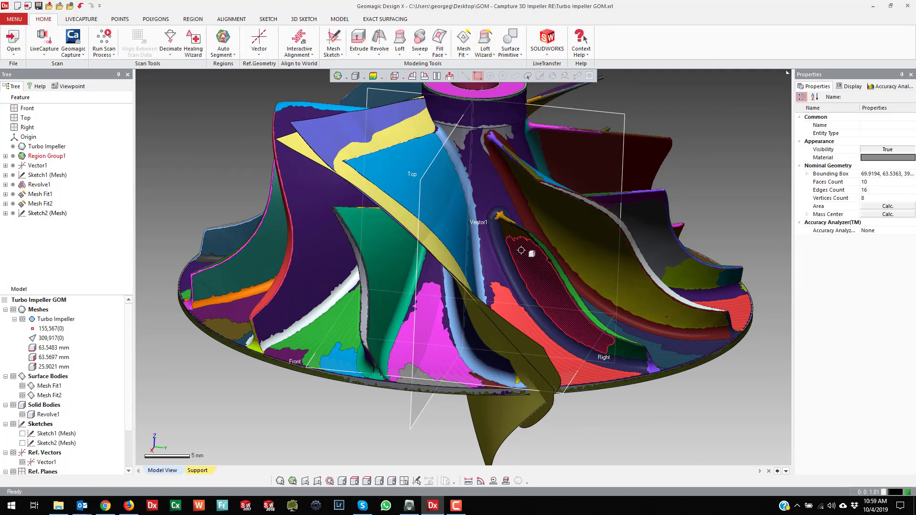
right_drag(525, 252, 311, 140)
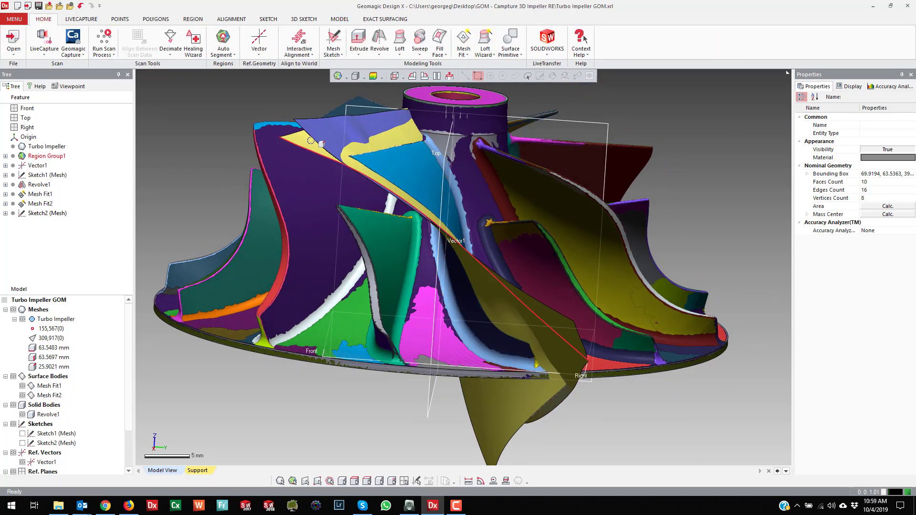
click(22, 319)
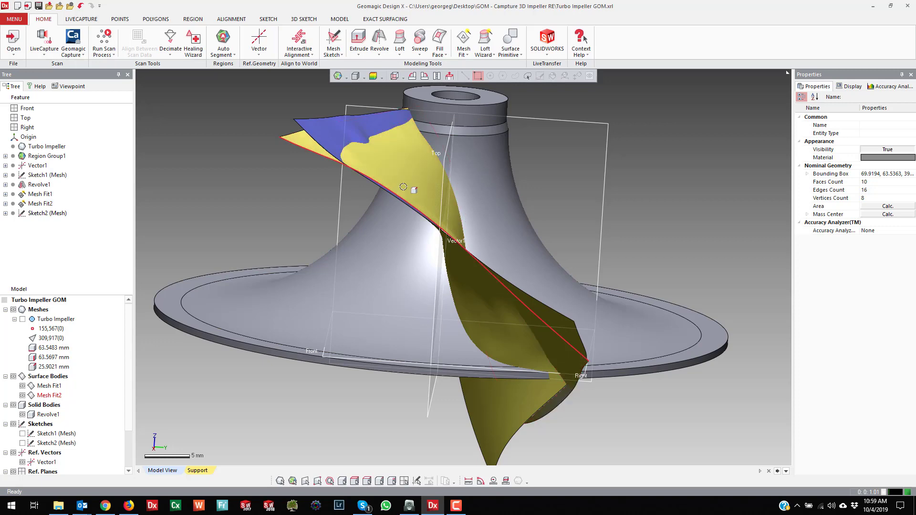
right_drag(417, 184, 411, 210)
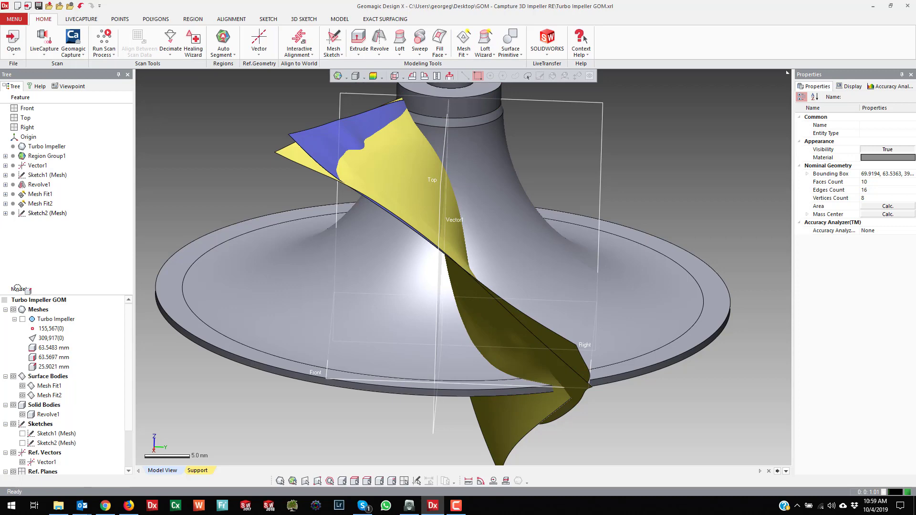
Step: Display the impeller mesh and use Mesh Fit to fit a surface to the green region on the small splitter blade's face
click(13, 309)
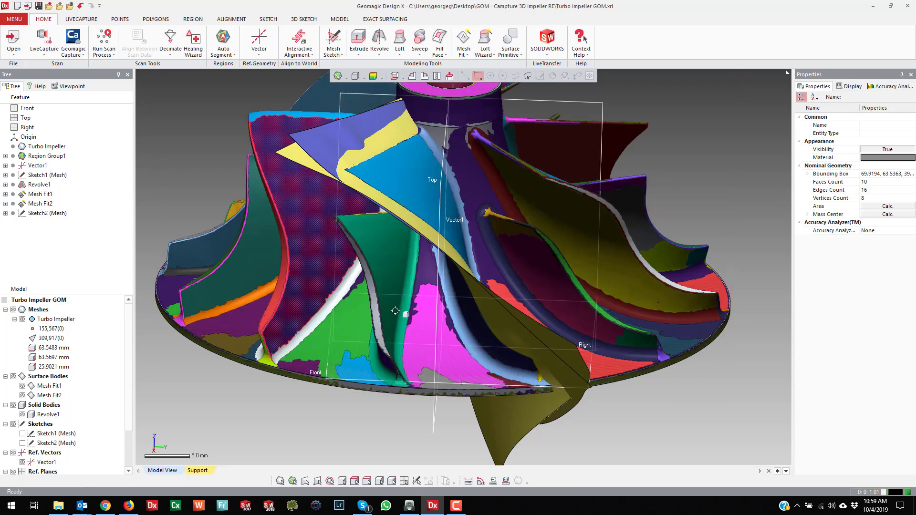
click(463, 41)
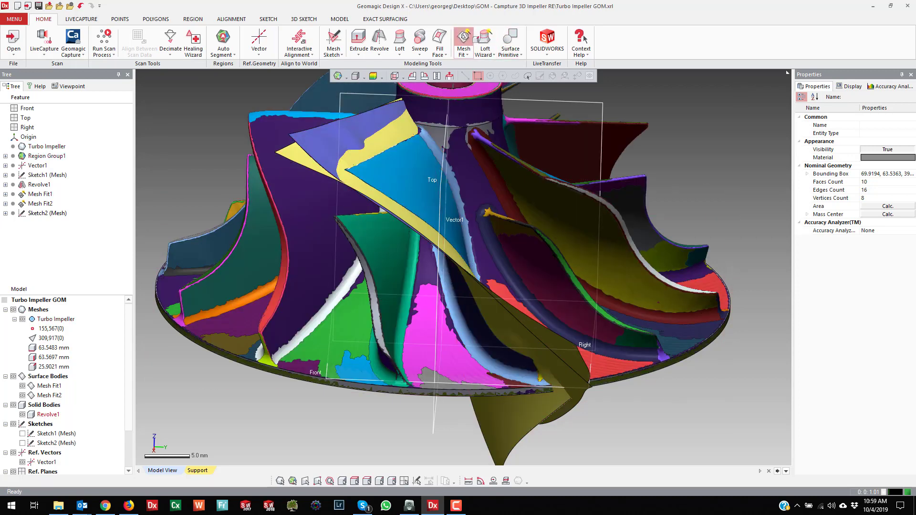
click(391, 268)
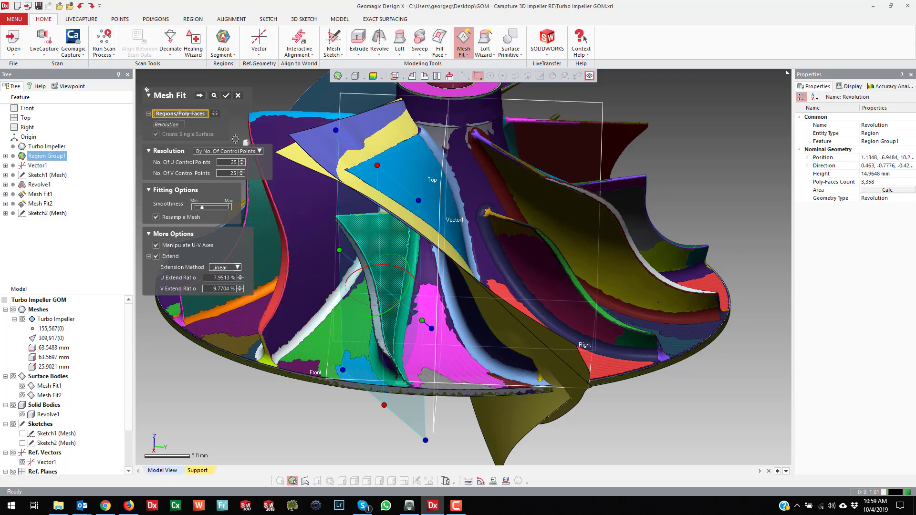
click(225, 97)
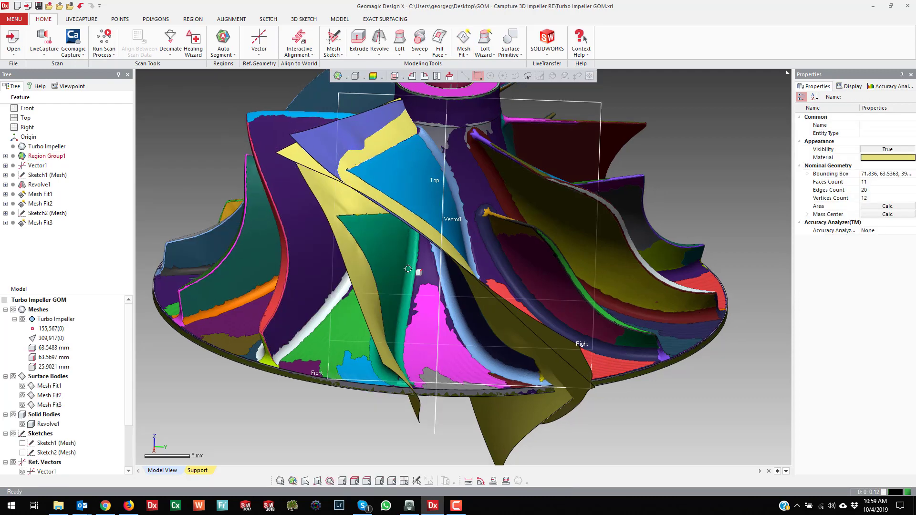
Step: Use Mesh Fit to fit a second surface to the purple region on the opposite face of the same splitter blade
right_drag(420, 269, 557, 252)
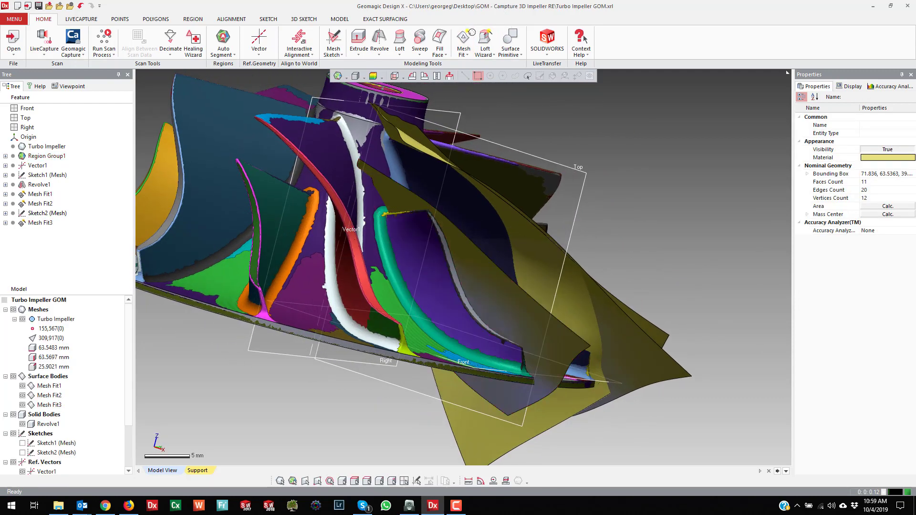
key(ctrl+z)
click(377, 203)
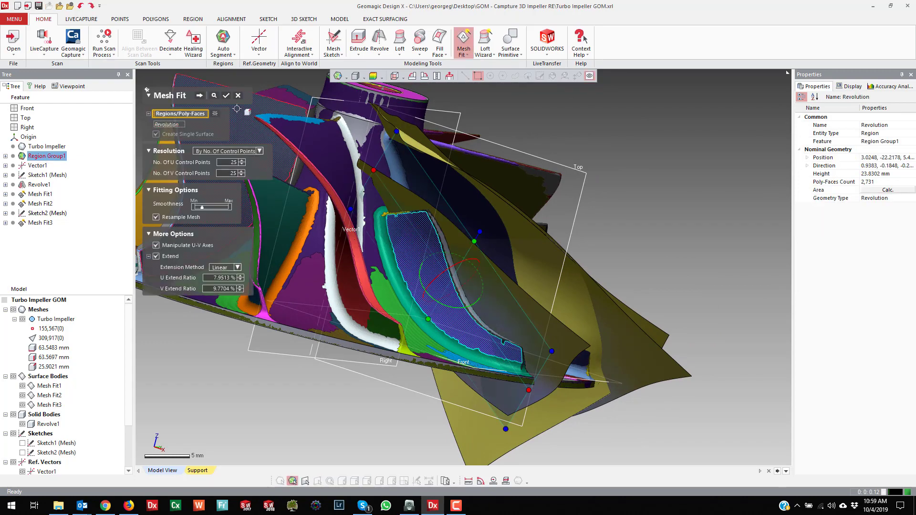
click(225, 95)
Step: Set up a mesh sketch of the impeller with the Rotational Method, using Vector1 as central axis and the Right plane as base
right_drag(588, 203, 497, 242)
scroll(450, 213, down, 2)
mouse_move(451, 213)
right_down()
mouse_move(475, 245)
mouse_move(457, 228)
right_up()
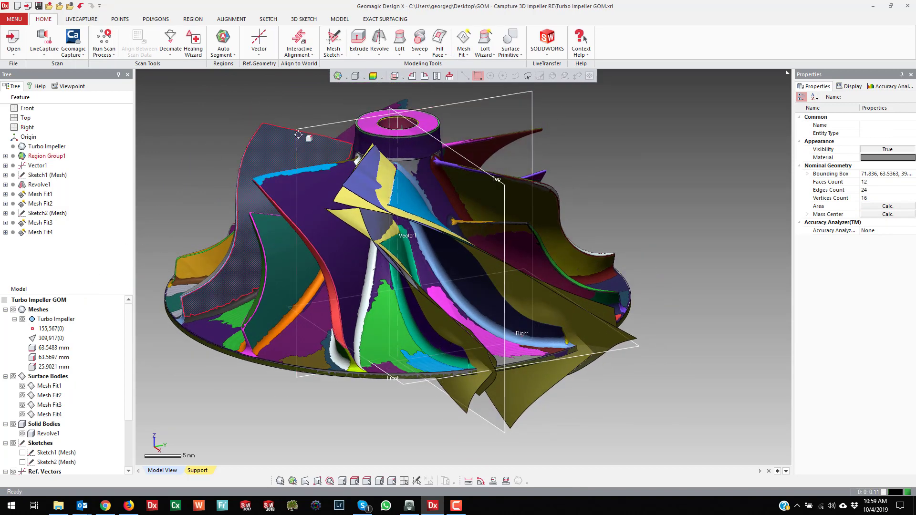
scroll(392, 145, down, 3)
scroll(436, 158, up, 1)
scroll(429, 151, up, 2)
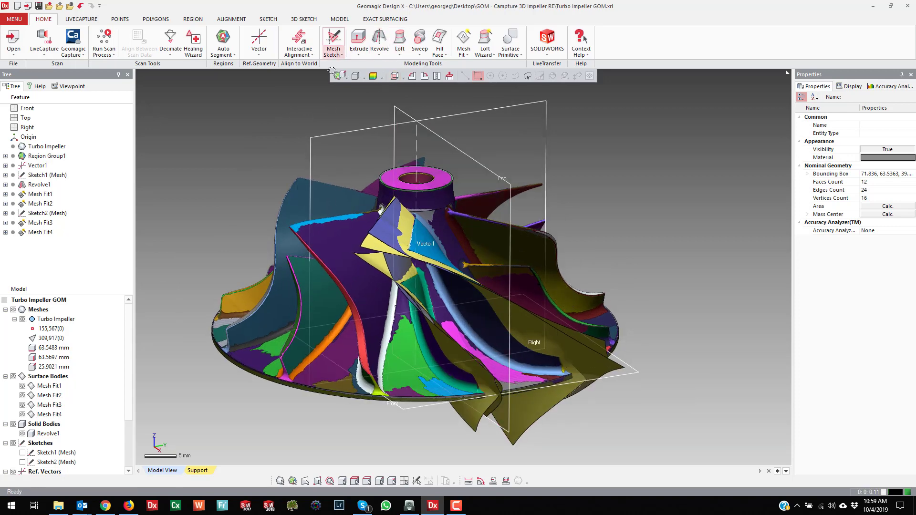
right_click(320, 111)
click(322, 87)
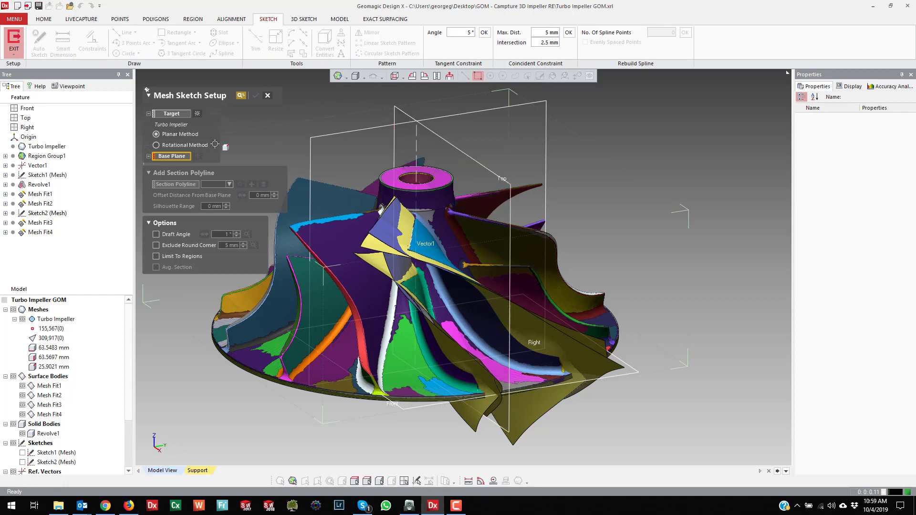
click(193, 145)
click(414, 140)
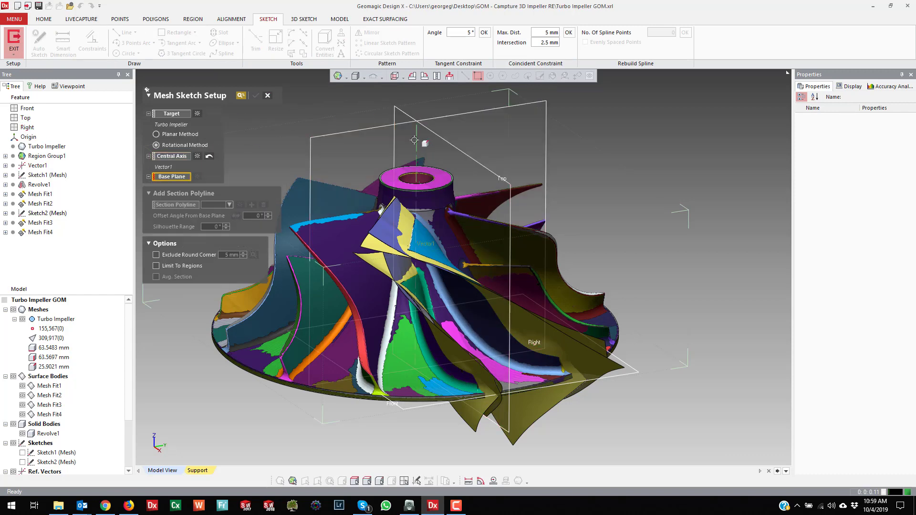
click(367, 140)
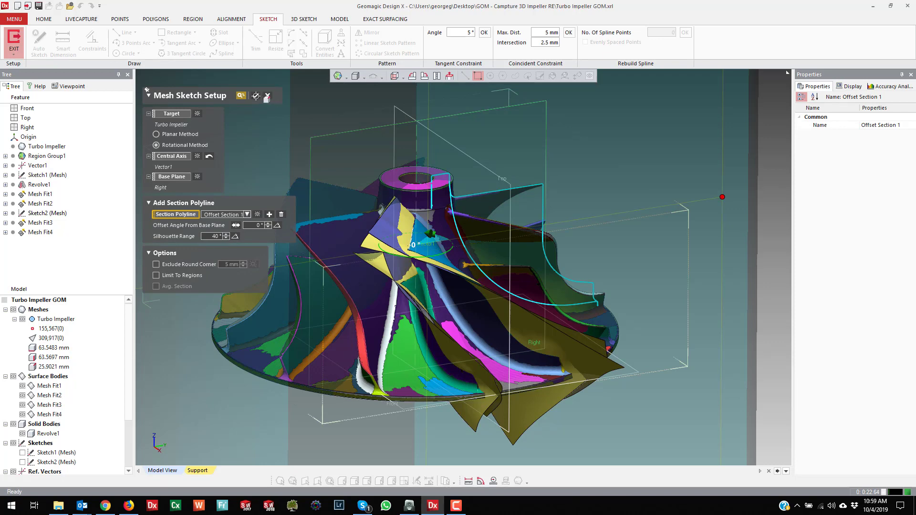
click(256, 96)
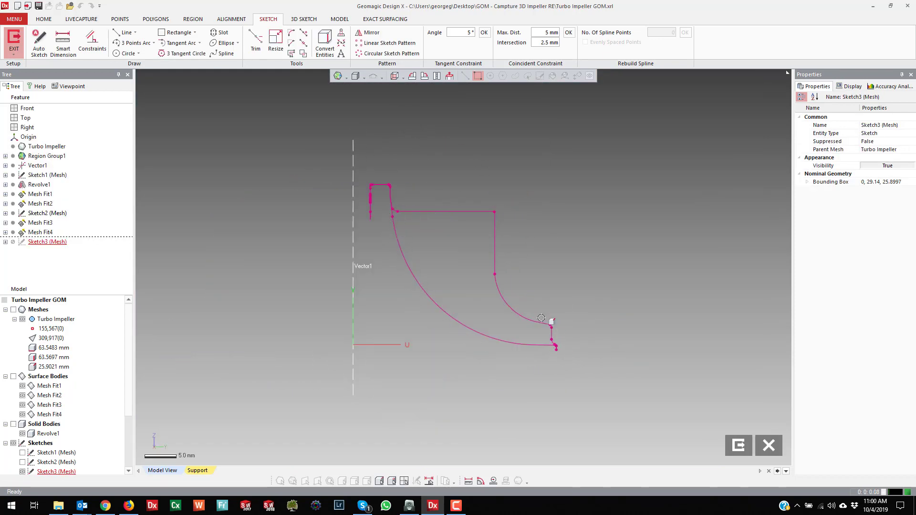
Step: Draw a horizontal line about 23.8 mm long along the blade section's upper edge, extending past both ends
scroll(571, 281, up, 3)
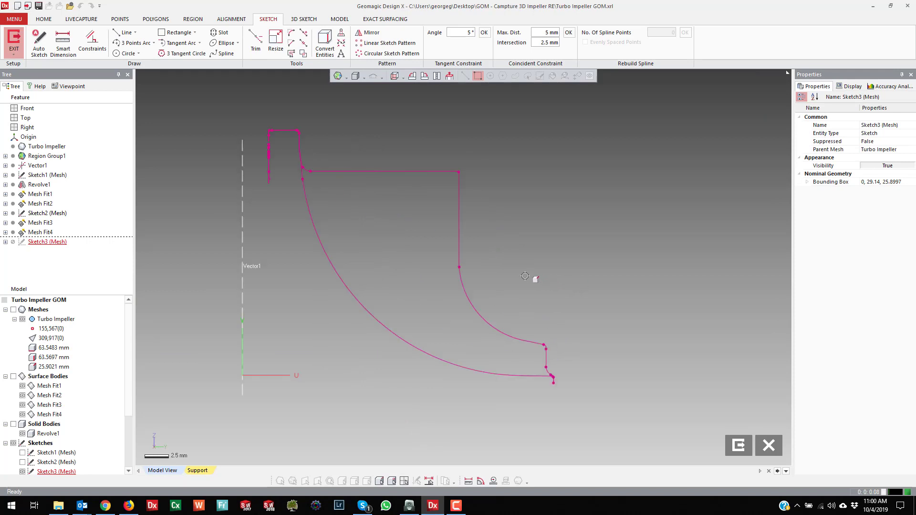
scroll(334, 205, up, 1)
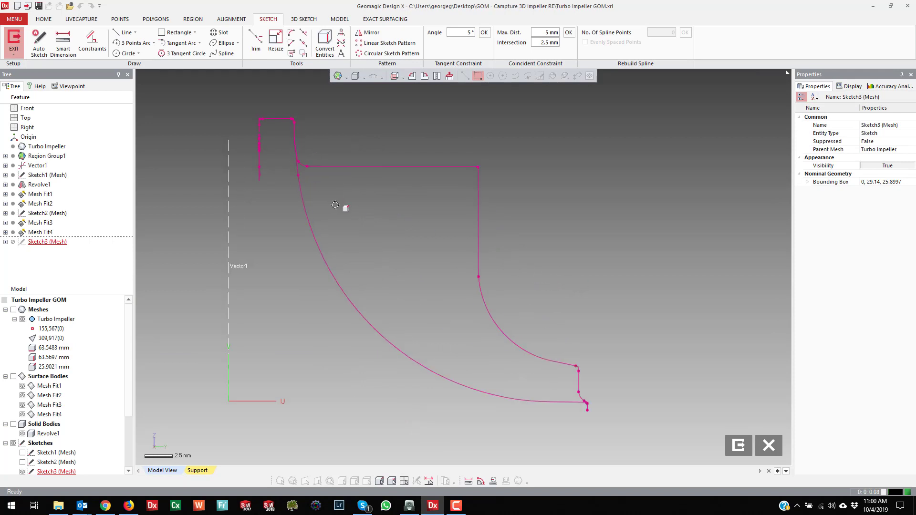
click(170, 57)
click(125, 32)
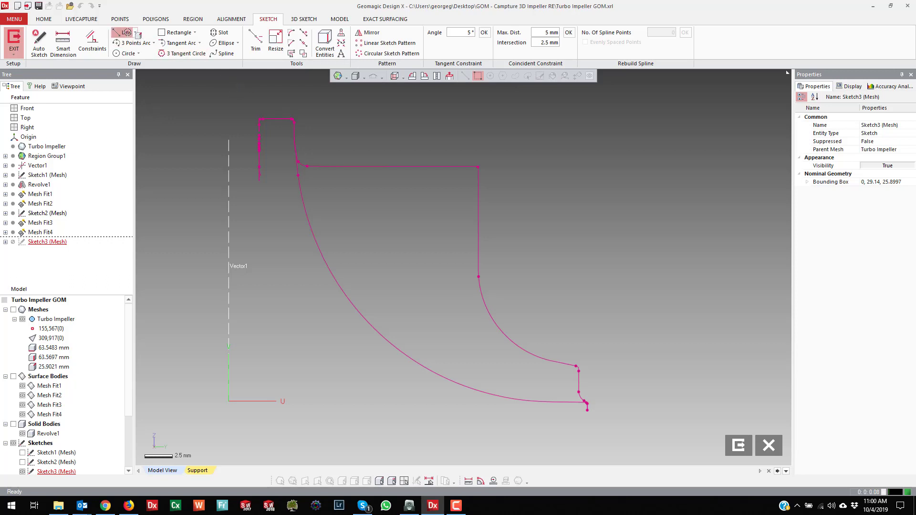
click(283, 164)
click(551, 164)
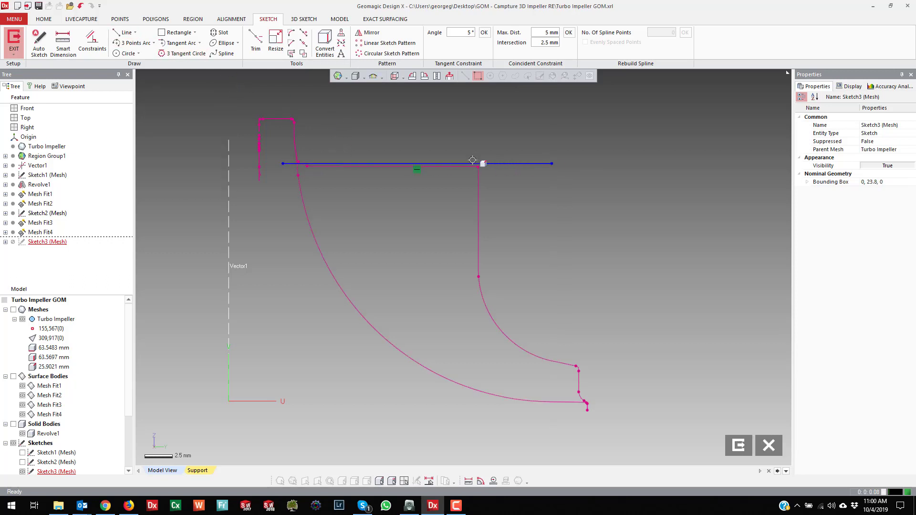
Step: Draw a vertical line about 19.2 mm long just outside the blade's outer edge and fit a line to the short slanted tip segment
right_click(514, 147)
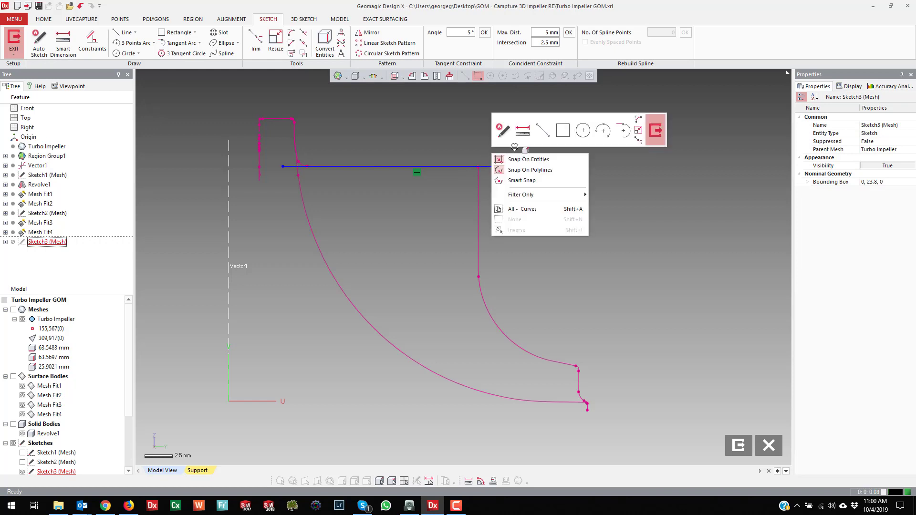
click(542, 130)
click(491, 136)
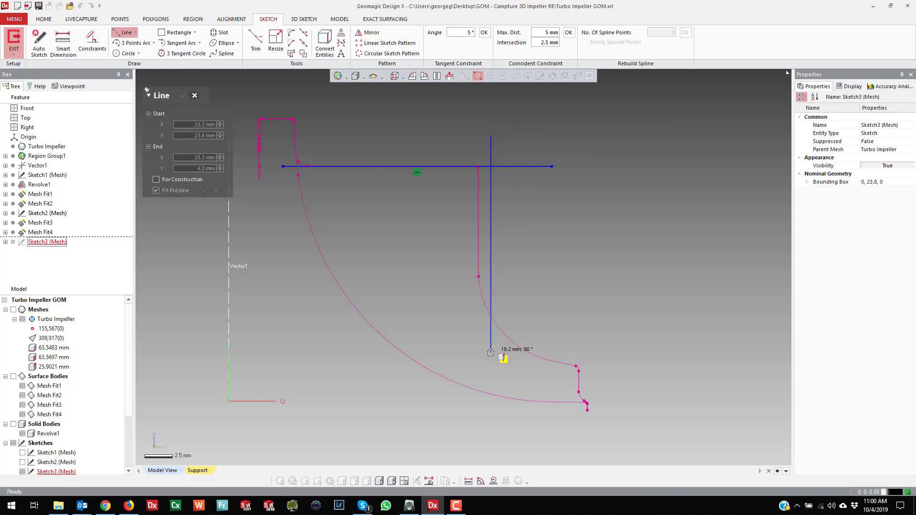
drag(573, 354, 546, 374)
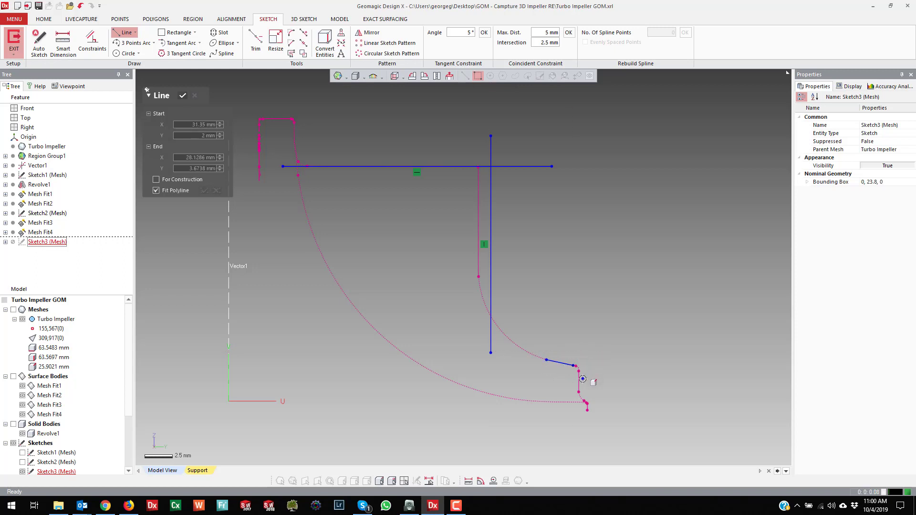
click(580, 380)
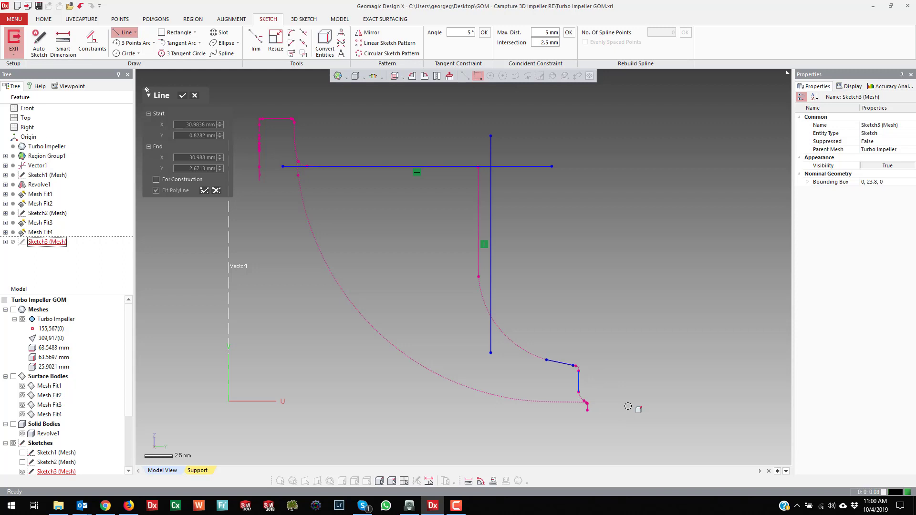
key(Escape)
Step: Draw a horizontal line about 14.5 mm long at the origin's height, running inward from beyond the section's outer rim
right_click(668, 342)
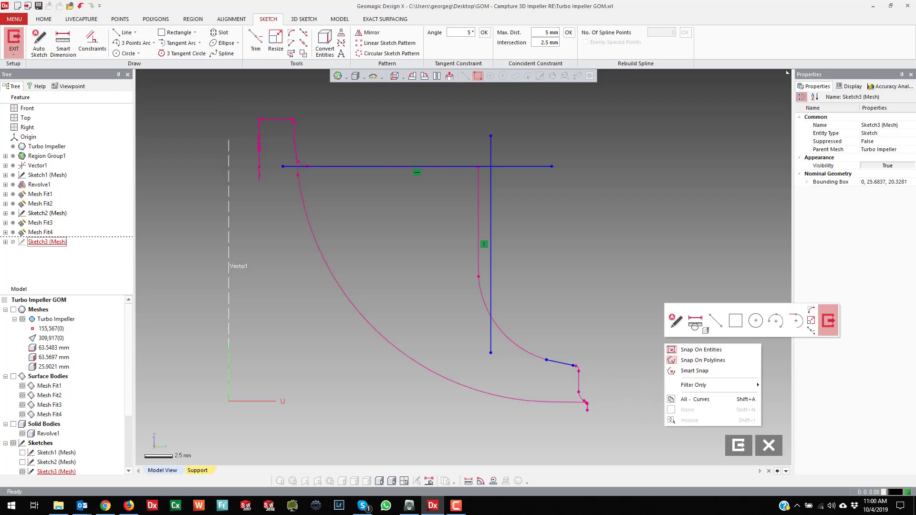
click(700, 317)
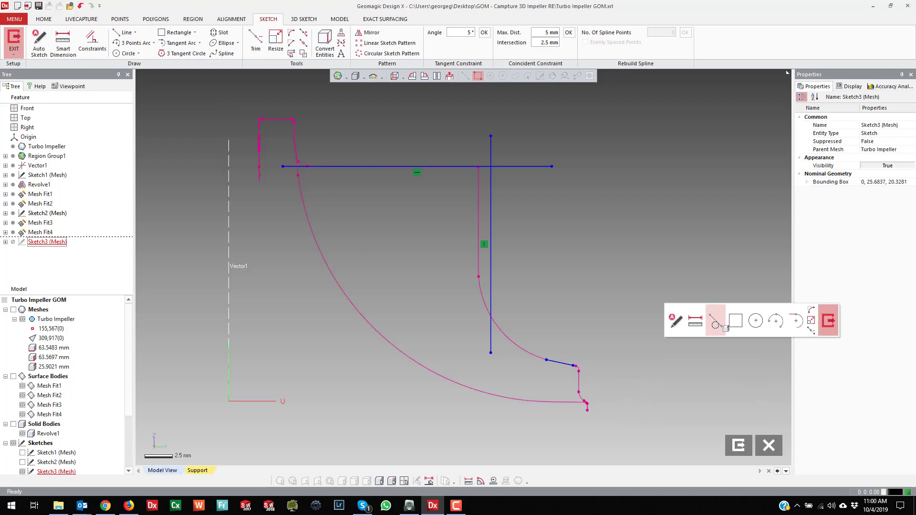
click(439, 401)
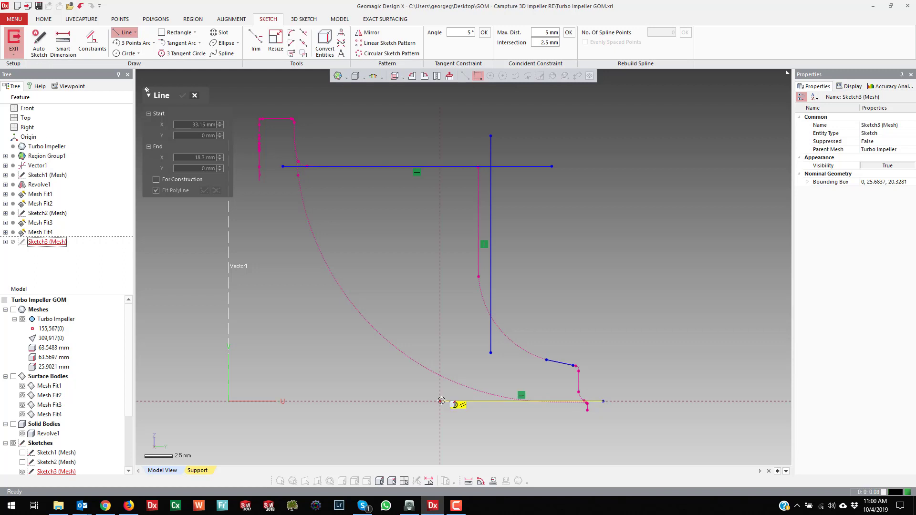
key(Escape)
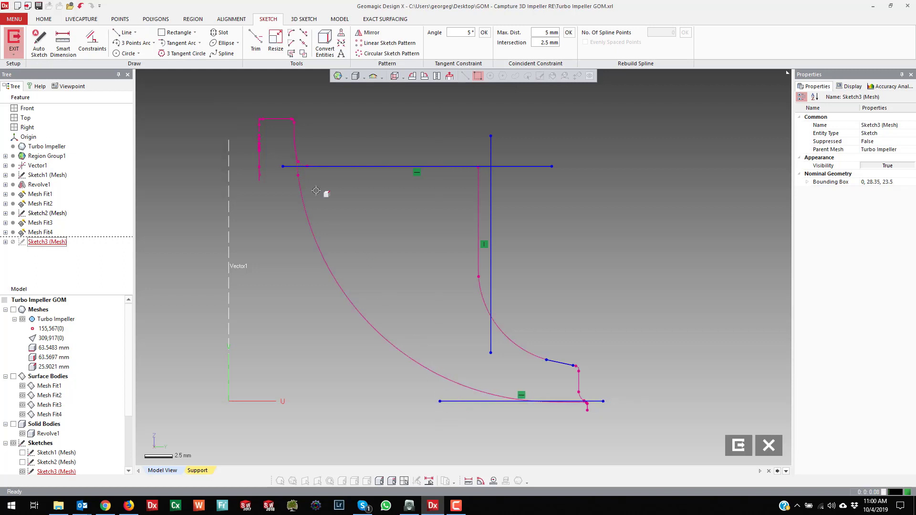
Step: Draw a vertical line between the axis and the hub curve, starting above the section and crossing the upper horizontal line
right_click(318, 110)
click(350, 84)
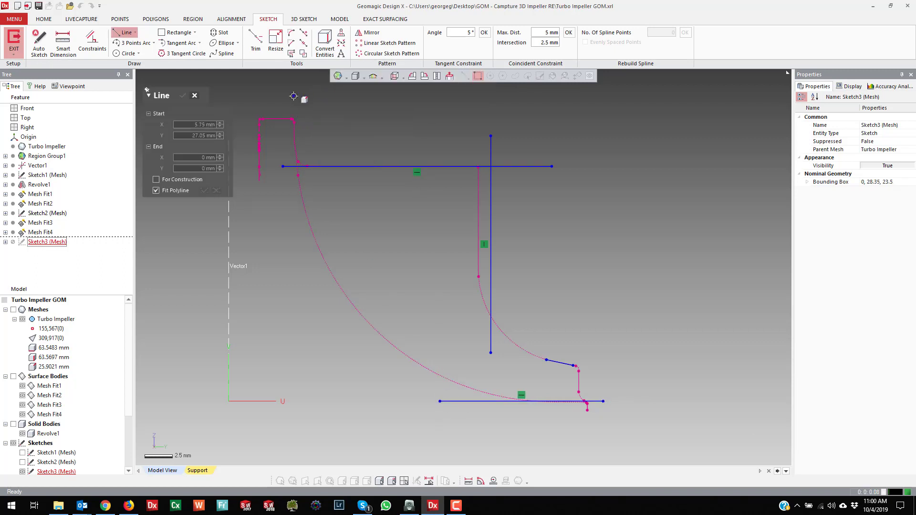
click(289, 321)
key(Escape)
Step: Corner-trim the inner vertical line to both horizontal lines, and the outer vertical line to the upper horizontal and the slanted tip line
click(256, 42)
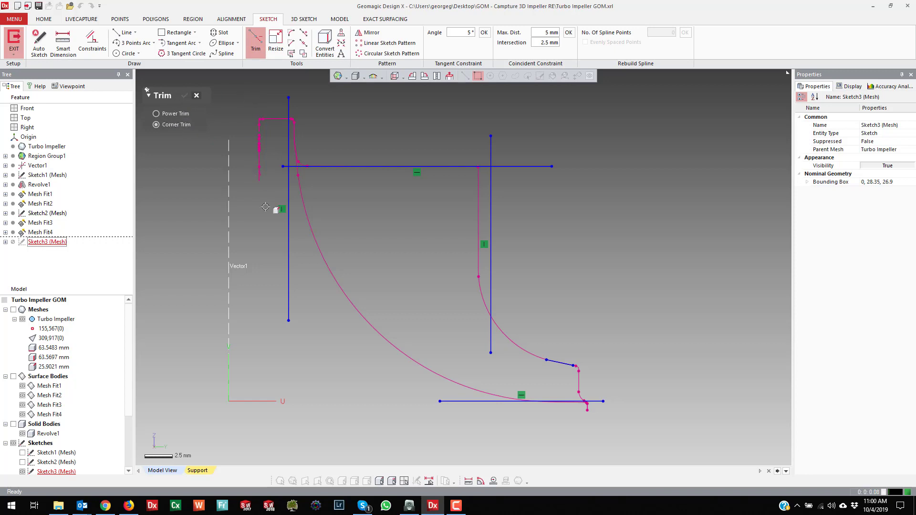
click(288, 276)
click(460, 401)
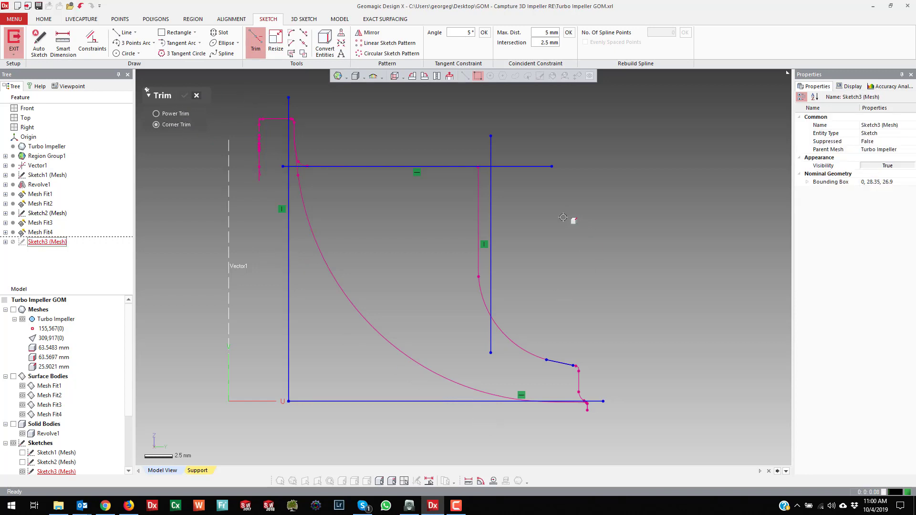
click(490, 184)
click(471, 166)
click(490, 276)
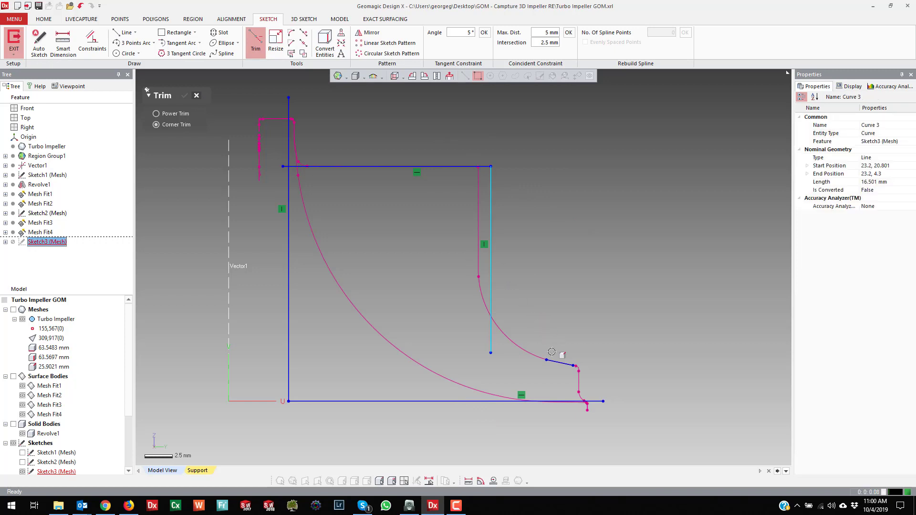
click(555, 361)
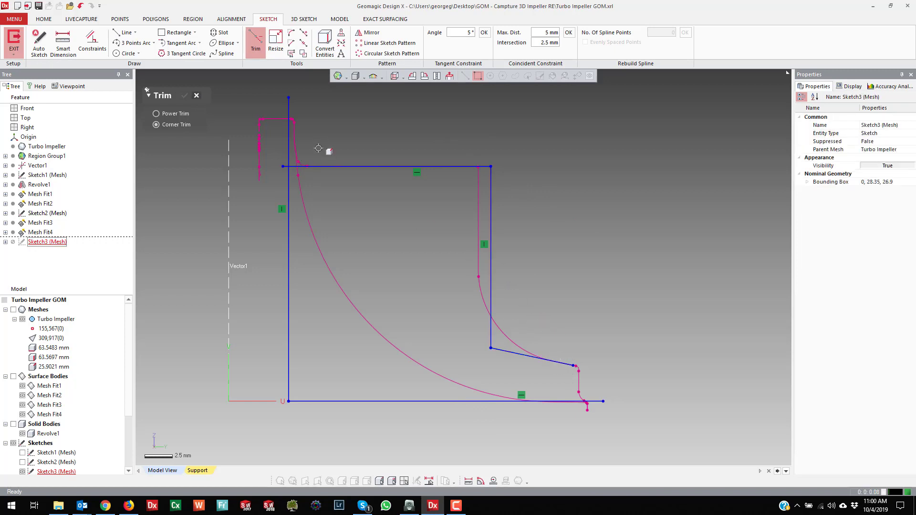
click(310, 166)
click(283, 191)
key(Escape)
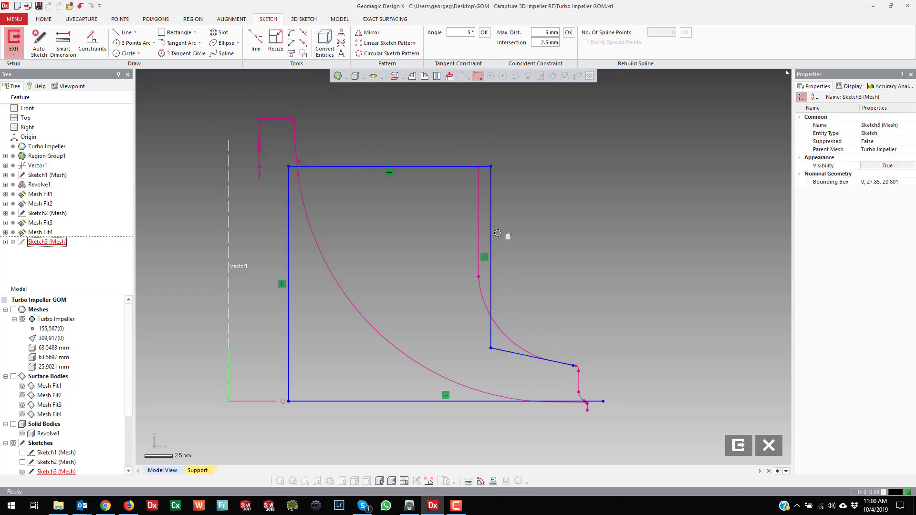
Step: Move the outer vertical line onto the section's straight outer edge and draw a vertical line about 10.5 mm long along the short rim edge
drag(490, 220, 478, 220)
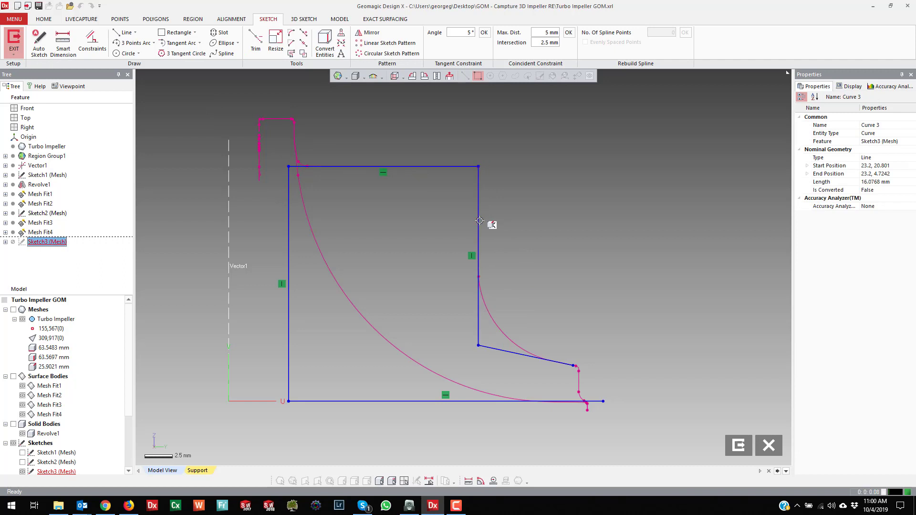
right_click(609, 366)
click(661, 340)
click(594, 331)
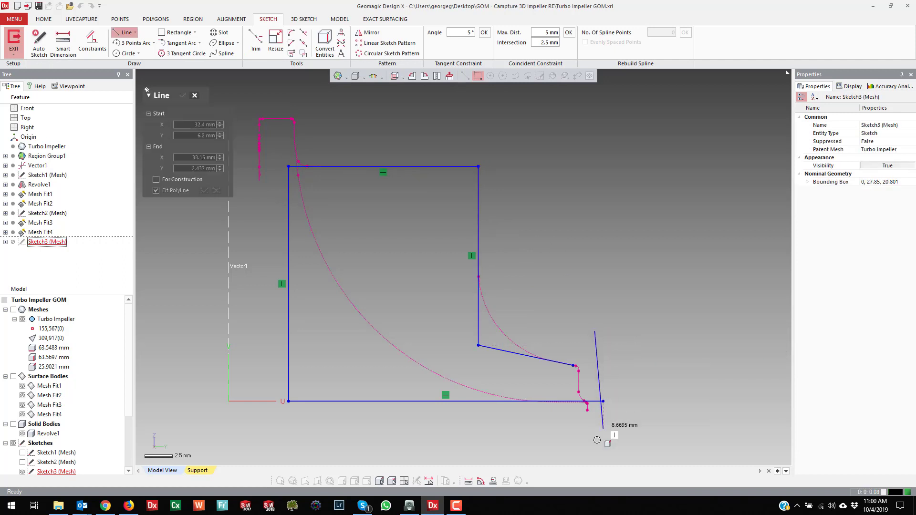
click(596, 450)
key(Escape)
drag(594, 388, 578, 385)
Step: Corner-trim the rim's vertical line to the slanted tip line and the lower horizontal line, closing the profile
click(256, 44)
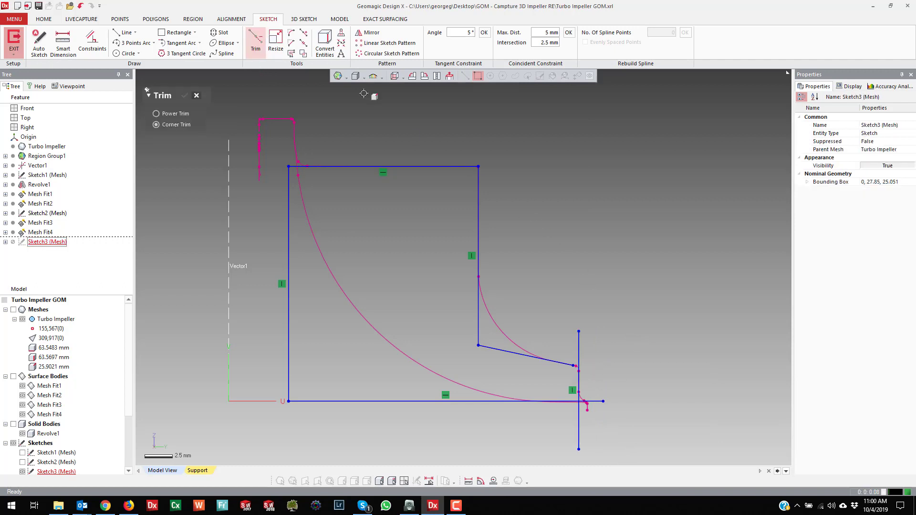
click(565, 364)
click(578, 374)
click(579, 385)
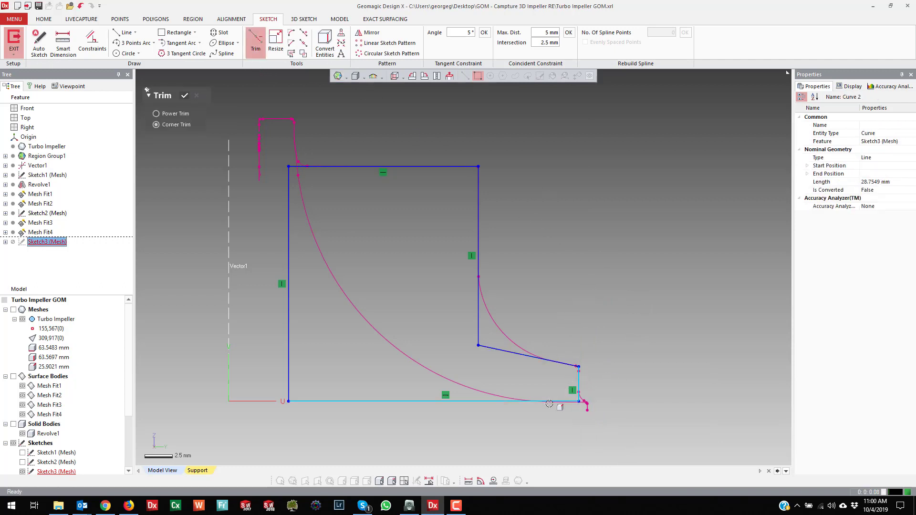
click(549, 402)
key(Escape)
Step: Fillet the profile's lower inner corner with a radius of about 21.1 mm, keeping the arc just inside the hub curve
click(291, 32)
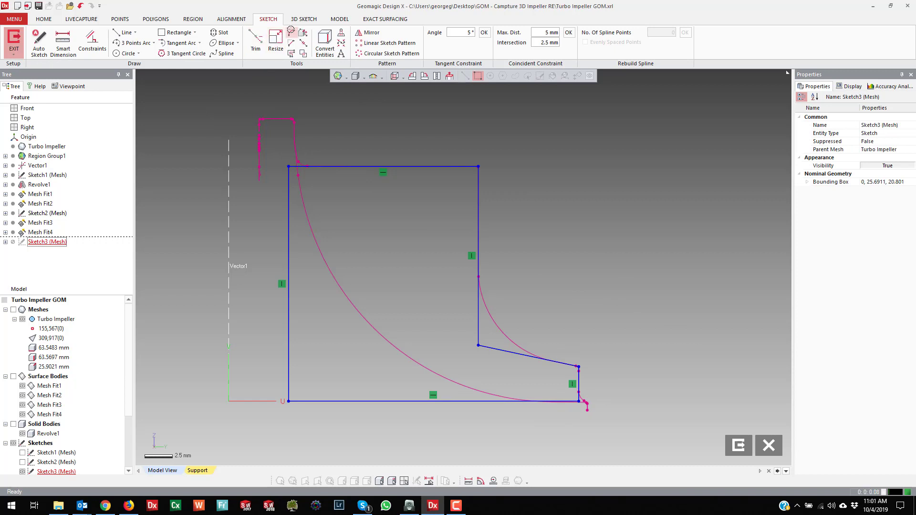
click(292, 370)
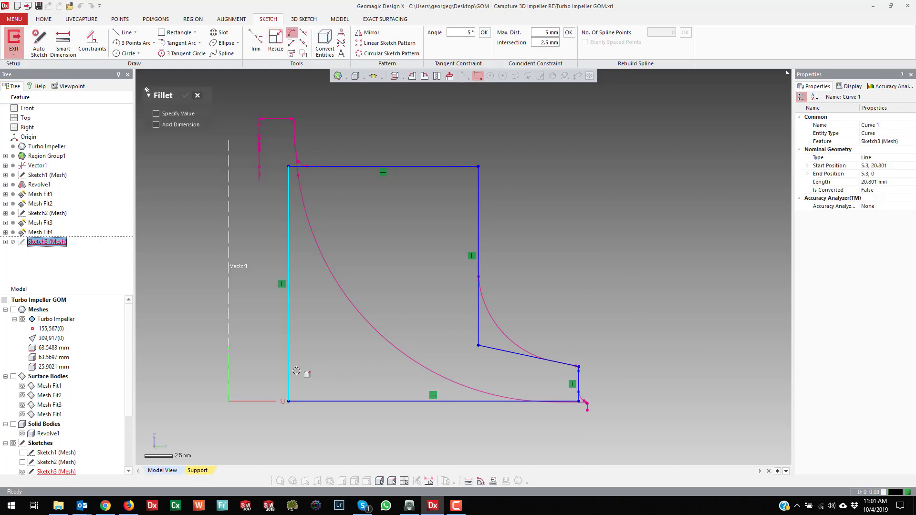
click(328, 401)
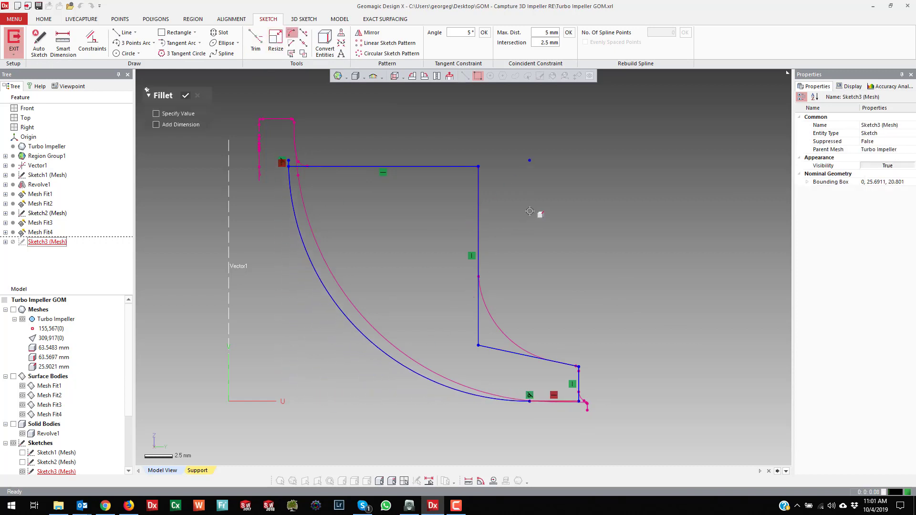
click(442, 186)
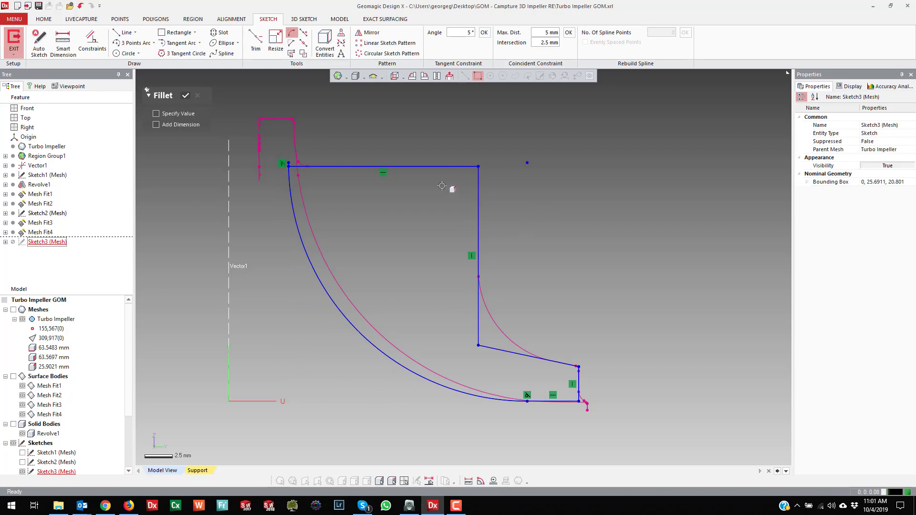
Step: Corner-trim the large hub arc to the upper horizontal line, removing the short vertical stub above it
scroll(320, 169, up, 5)
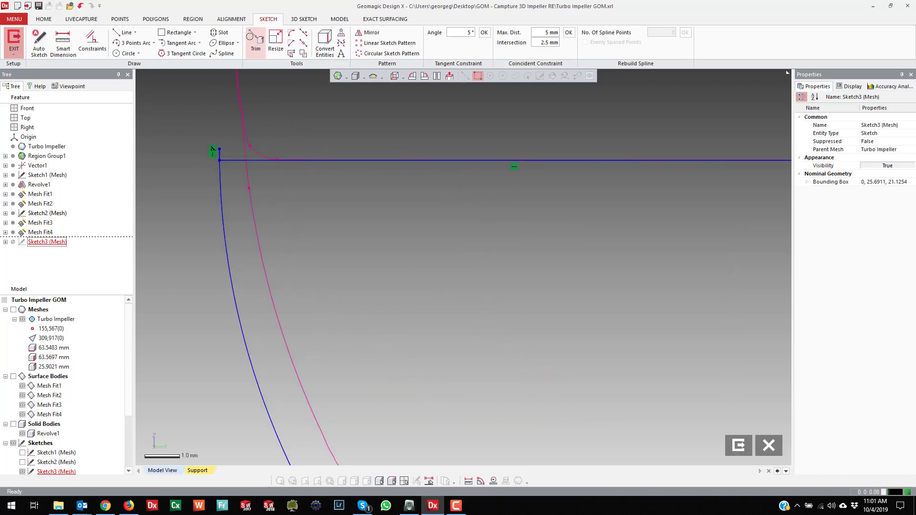
click(256, 43)
click(233, 160)
click(222, 206)
key(Escape)
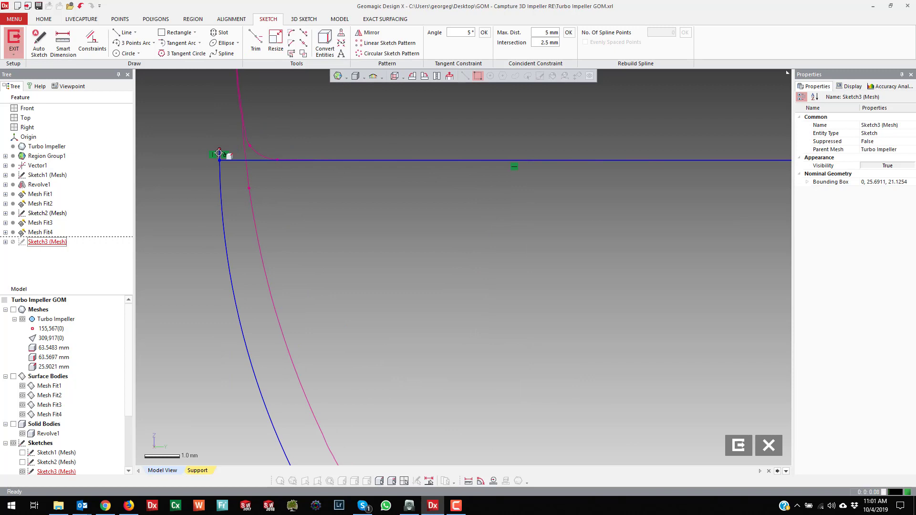
Step: Fillet the corner between the outer vertical line and the slanted tip line to match the section's curve, and exit the sketch
scroll(404, 191, down, 5)
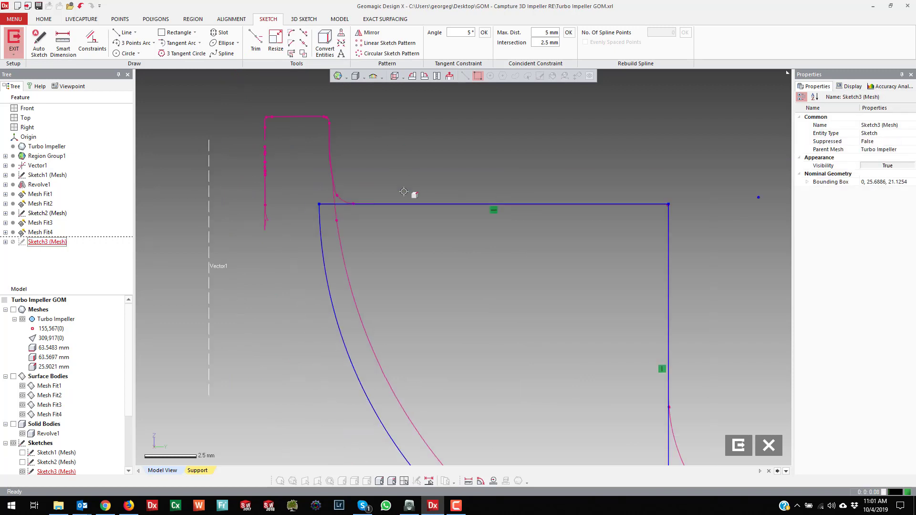
scroll(404, 191, down, 10)
scroll(534, 384, up, 6)
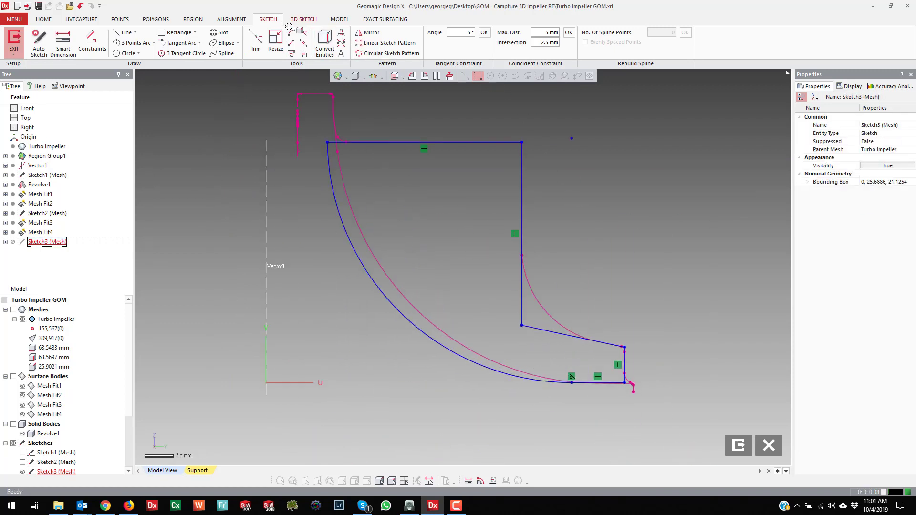
click(291, 43)
click(522, 298)
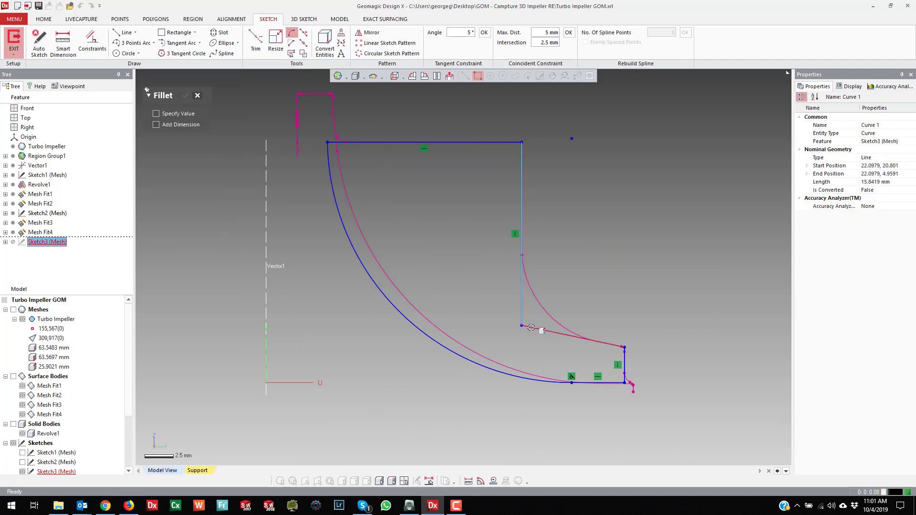
drag(531, 327, 606, 296)
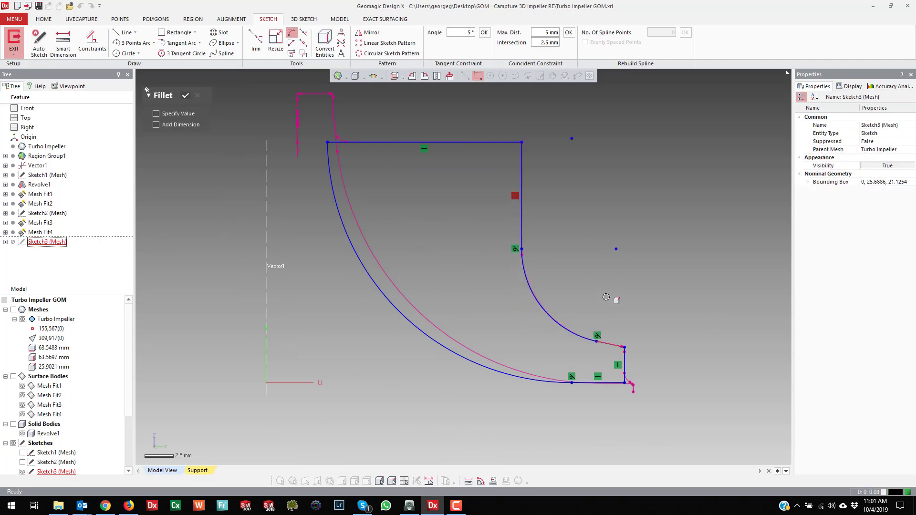
key(Escape)
scroll(697, 277, down, 3)
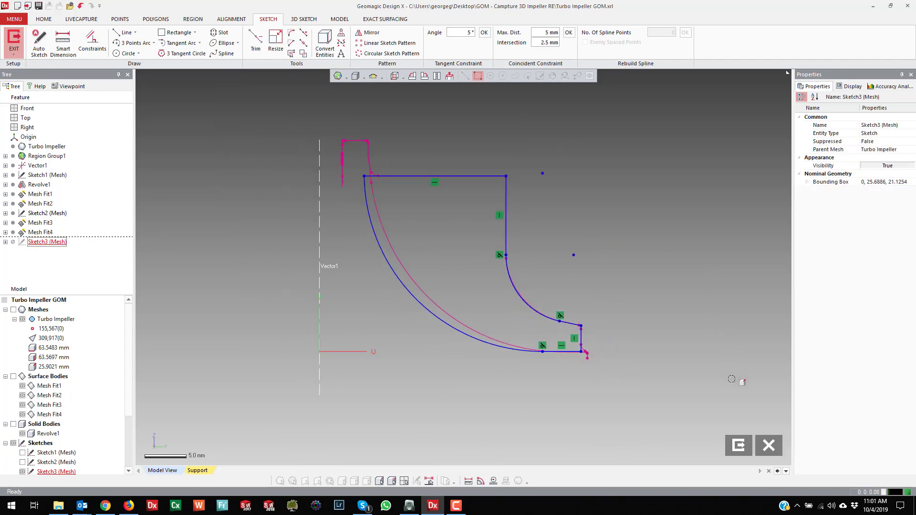
click(735, 447)
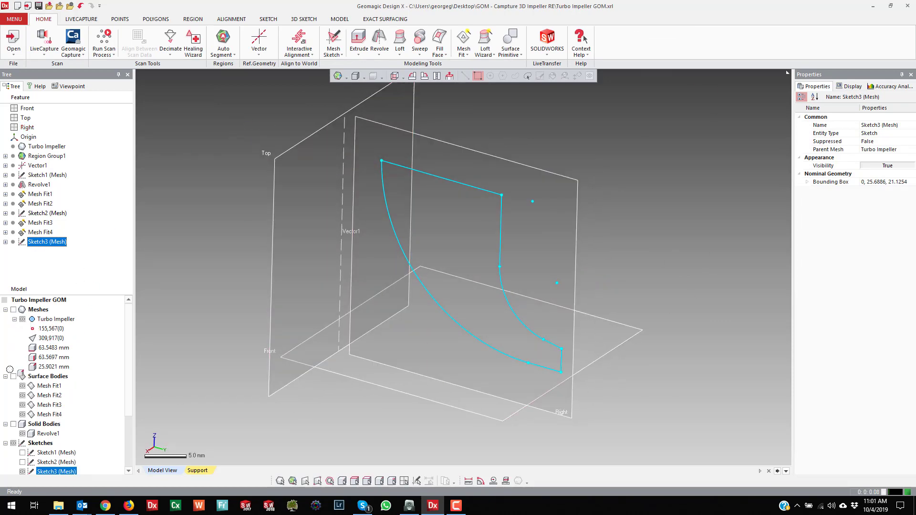
Step: Show the solid bodies and the surface bodies together with the finished profile sketch
click(14, 424)
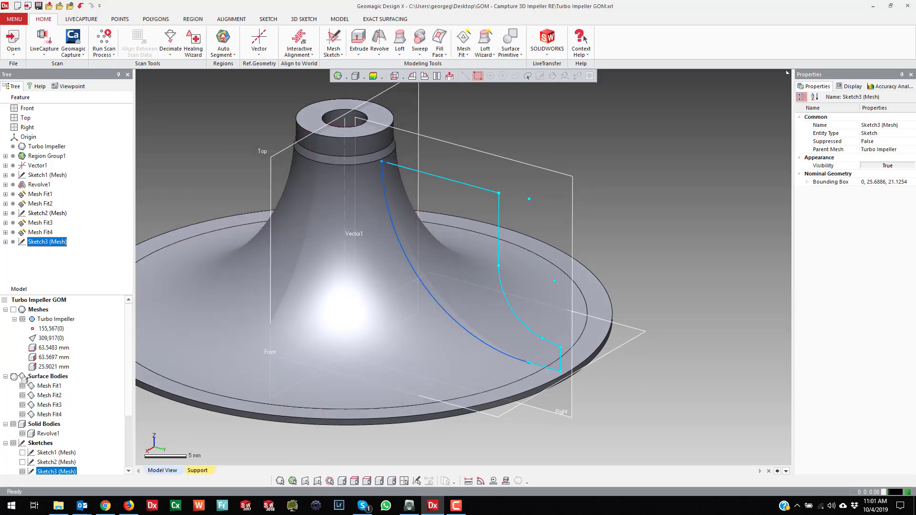
click(13, 377)
right_drag(344, 315, 375, 238)
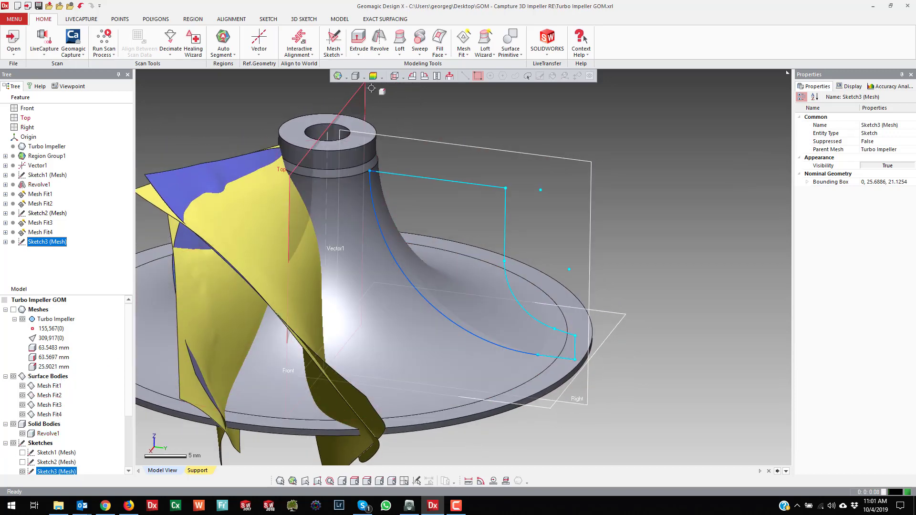
Step: Revolve the blade profile 160° in one direction about Vector1 as a separate solid, without cutting or merging, so it spans the blade surfaces
click(380, 51)
click(392, 70)
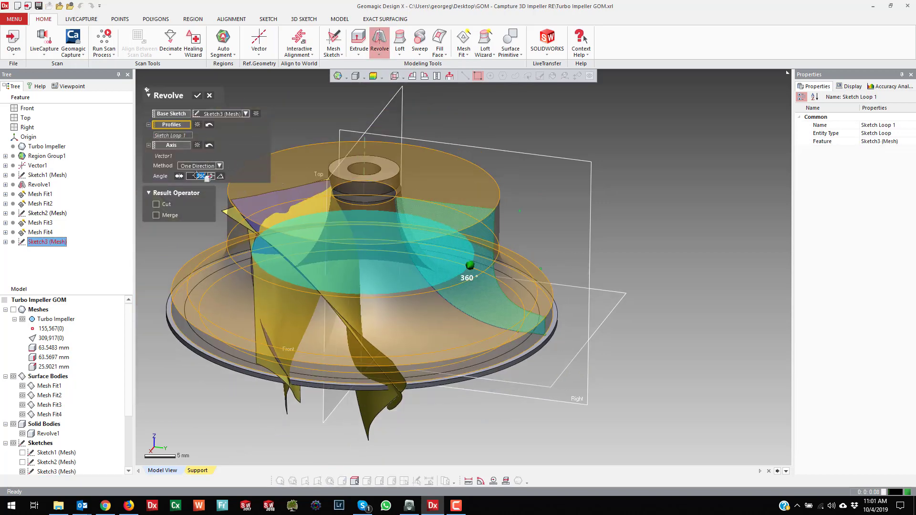
text(20)
key(Return)
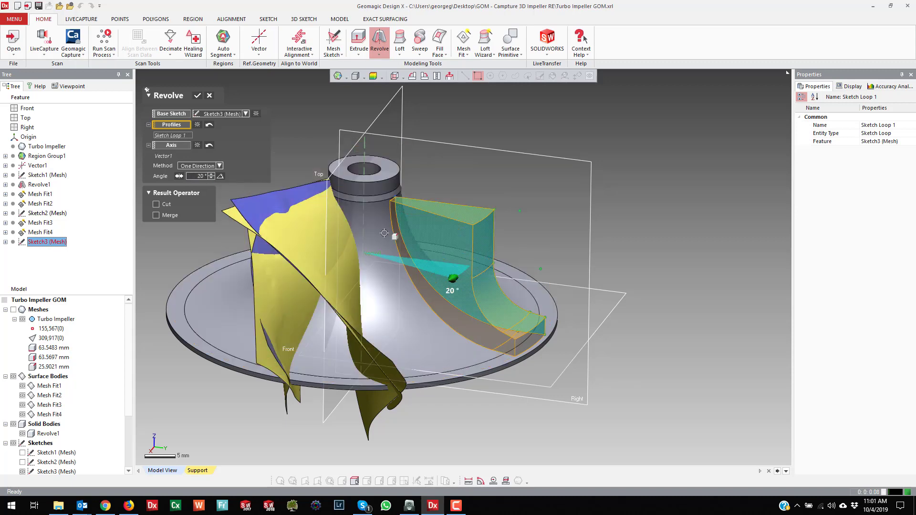
drag(452, 284, 175, 255)
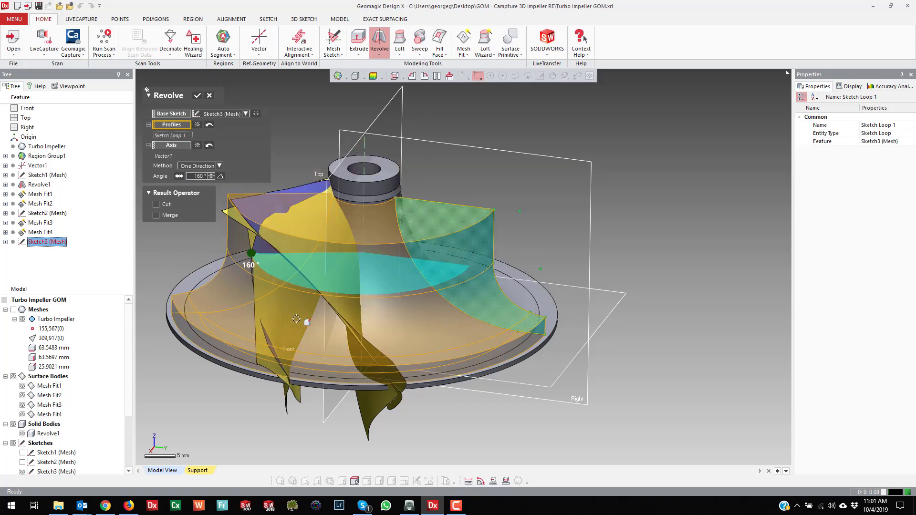
right_drag(306, 322, 221, 106)
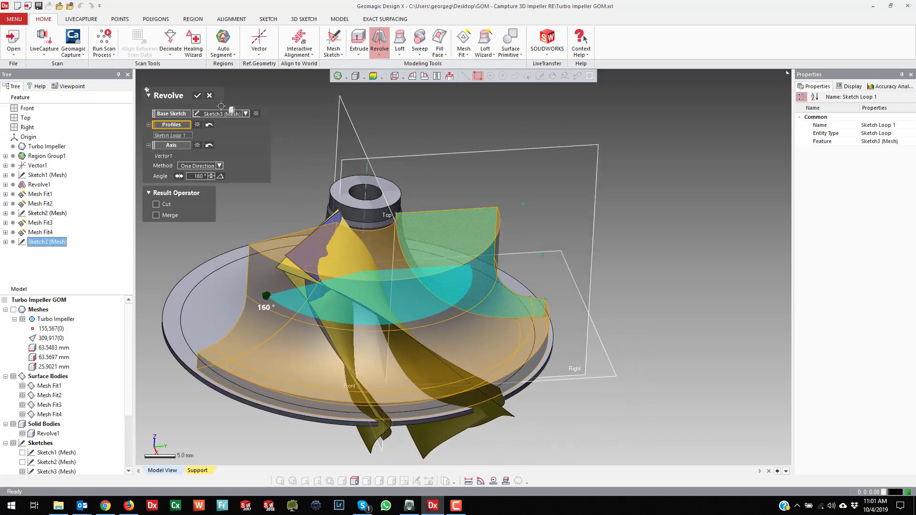
click(196, 95)
Step: Hide the hub's solid body and inspect how the fitted blade surfaces pass through the new revolved solid
scroll(477, 319, up, 5)
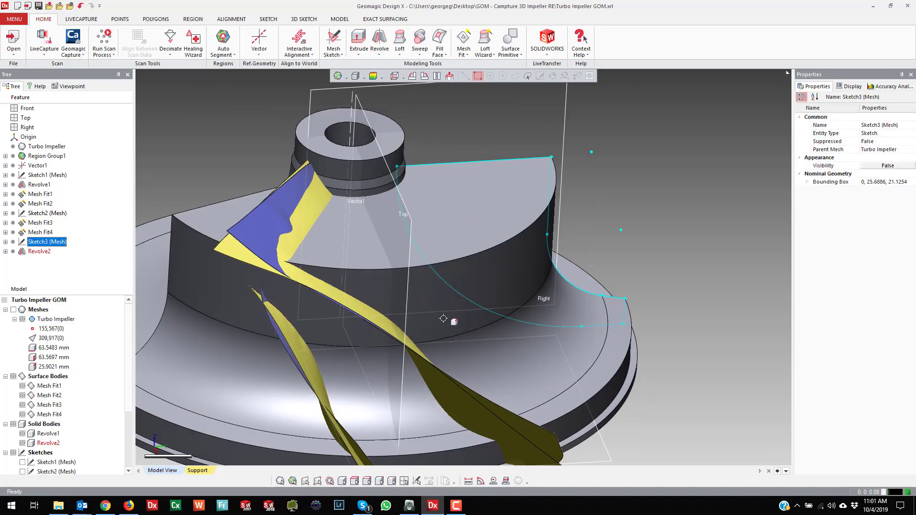
right_drag(482, 242, 410, 256)
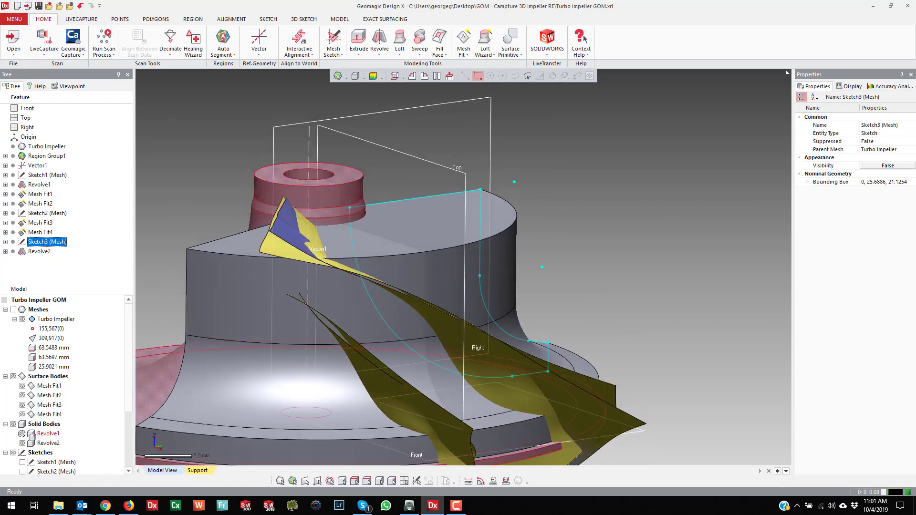
click(22, 434)
scroll(413, 235, down, 4)
right_drag(413, 235, 597, 301)
scroll(652, 237, up, 3)
scroll(590, 287, down, 3)
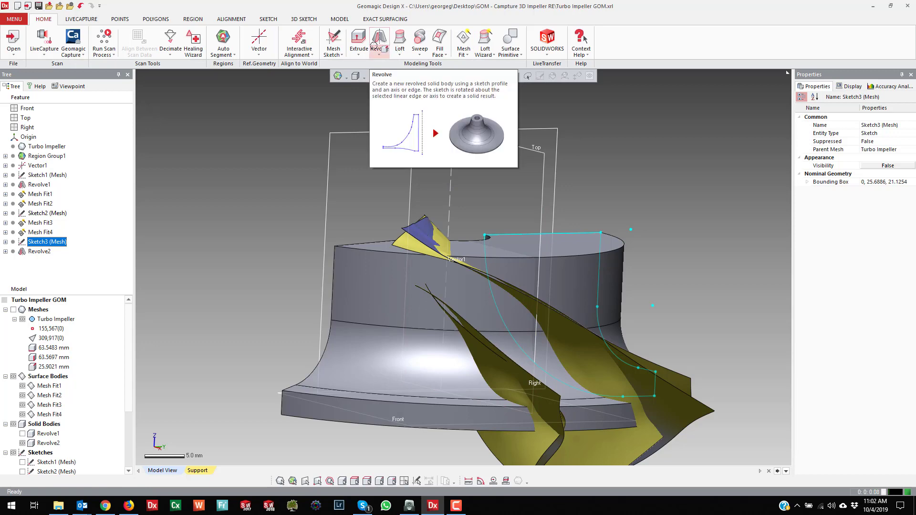
Step: Cut the revolved blade solid with the Mesh Fit2 surface, keeping only the piece on the side containing the Mesh Fit1 surface
click(339, 18)
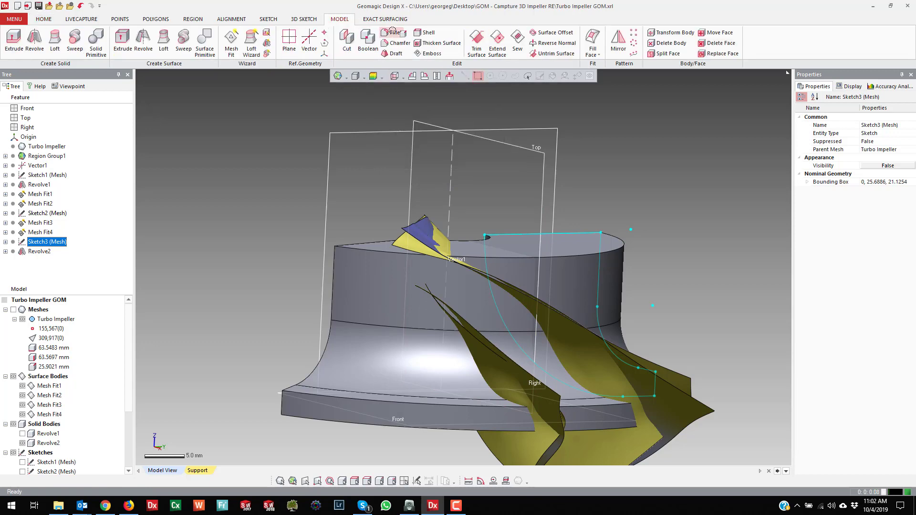
click(347, 42)
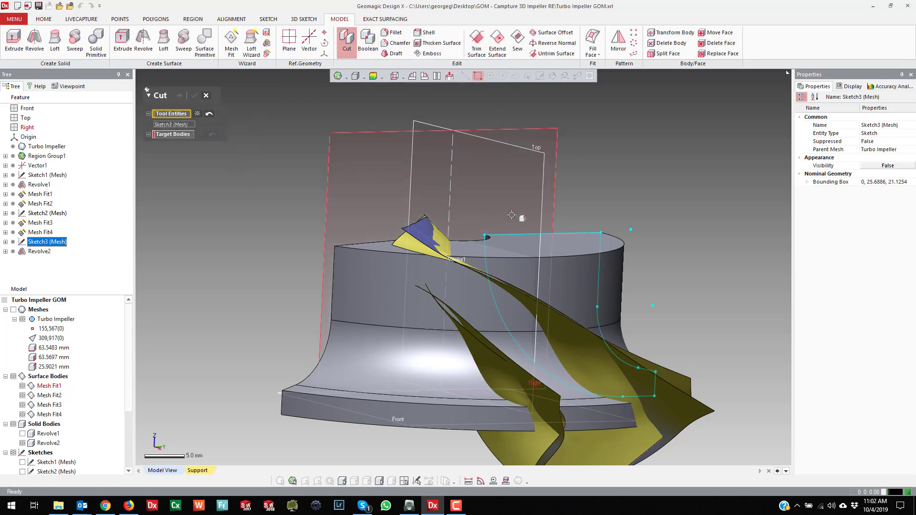
right_drag(512, 215, 456, 220)
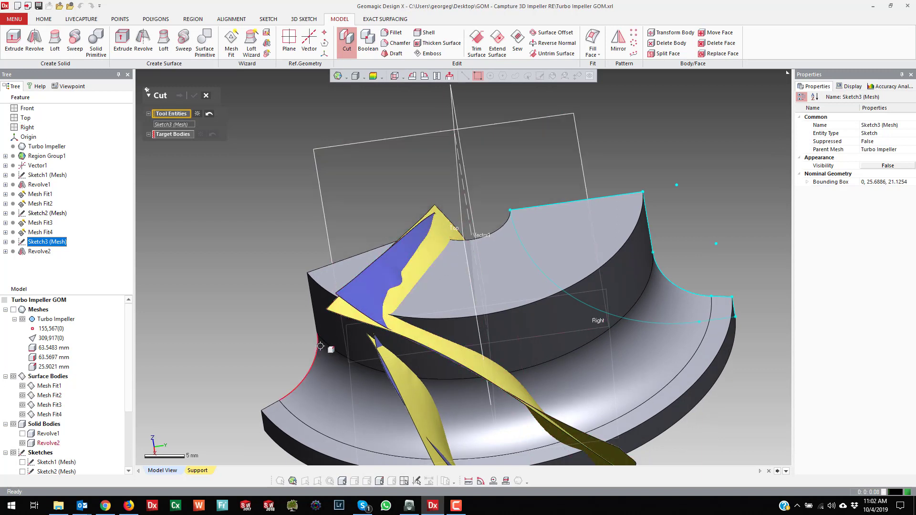
click(333, 313)
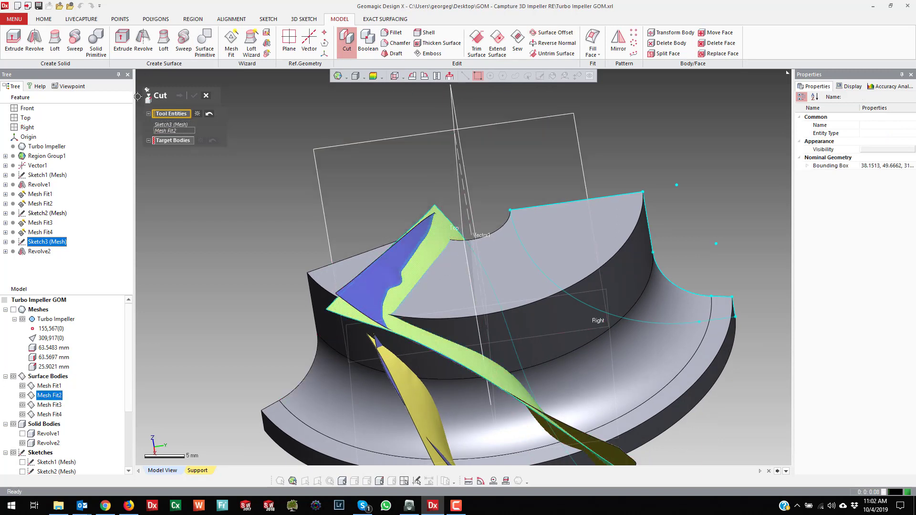
click(201, 113)
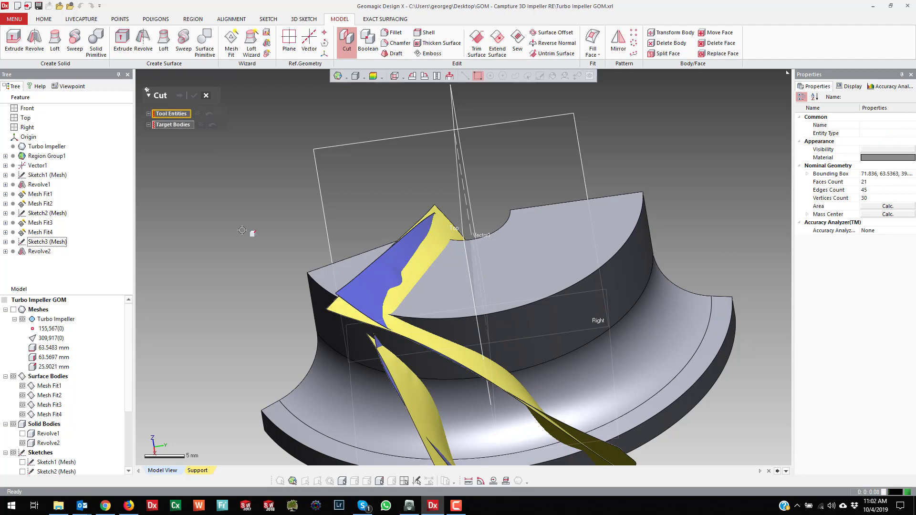
click(333, 309)
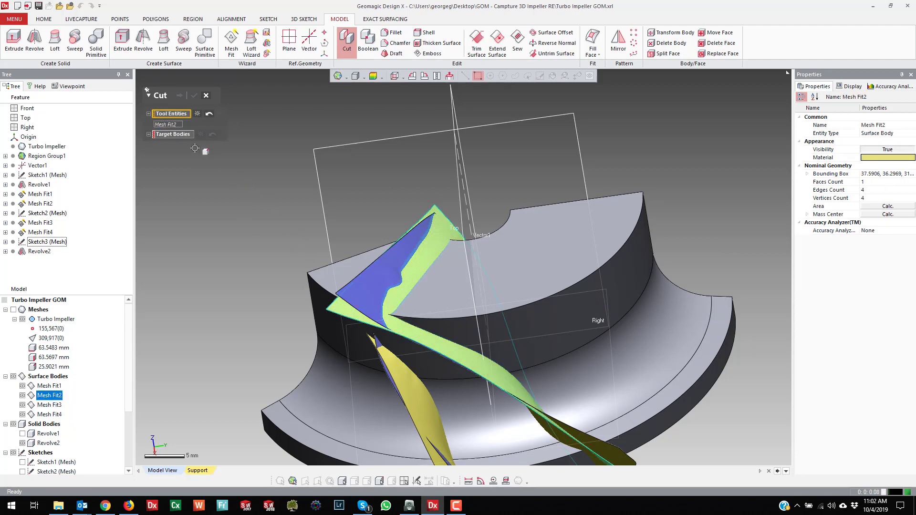
click(172, 134)
click(576, 229)
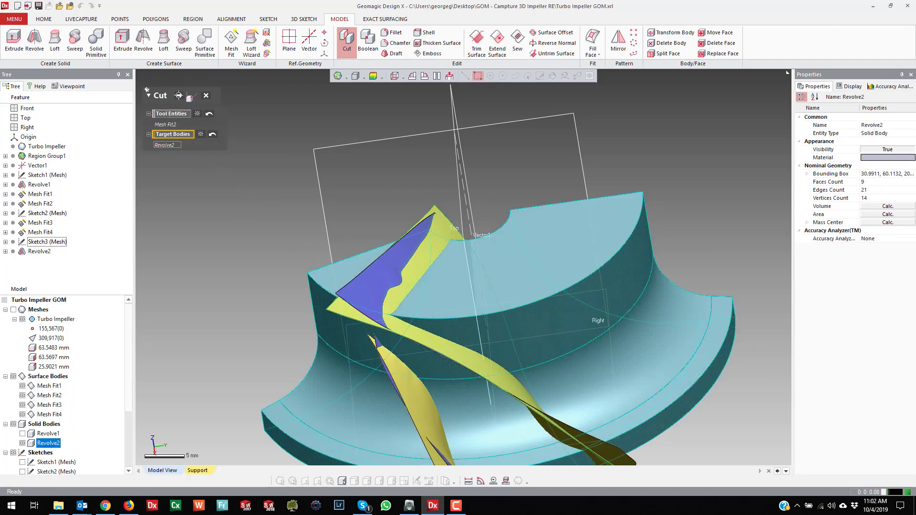
click(179, 95)
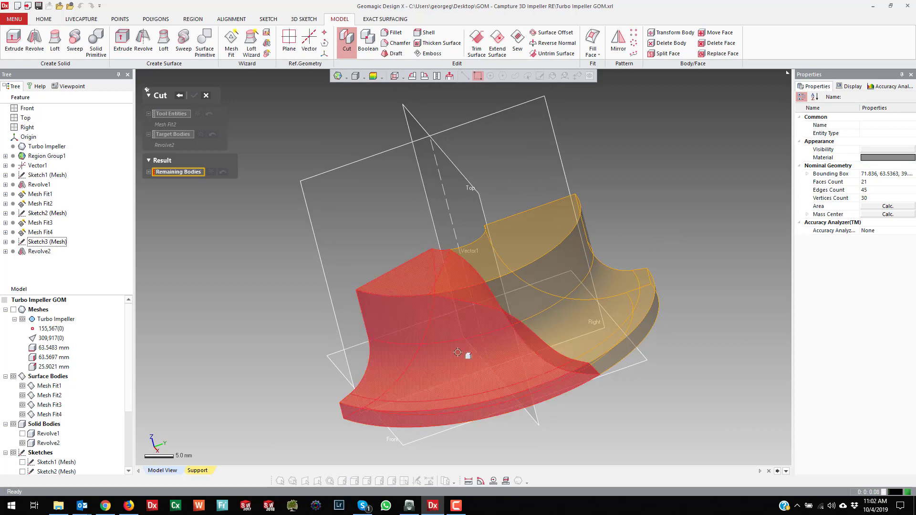
click(458, 352)
click(193, 95)
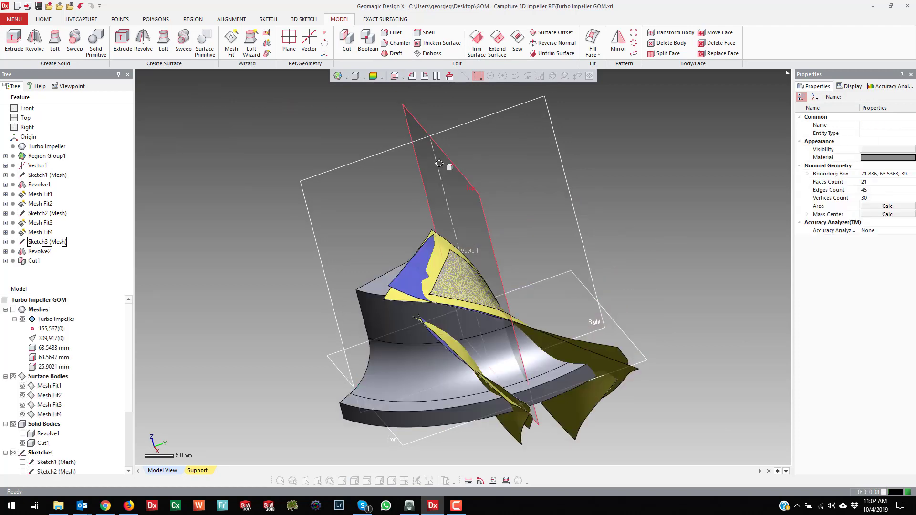
Step: Cut the remaining solid with the Mesh Fit1 surface, keeping only the thin blade-shaped piece between the two surfaces
scroll(505, 247, up, 5)
scroll(504, 247, down, 2)
right_drag(549, 259, 587, 305)
scroll(585, 307, down, 3)
scroll(539, 365, up, 3)
right_drag(539, 365, 410, 267)
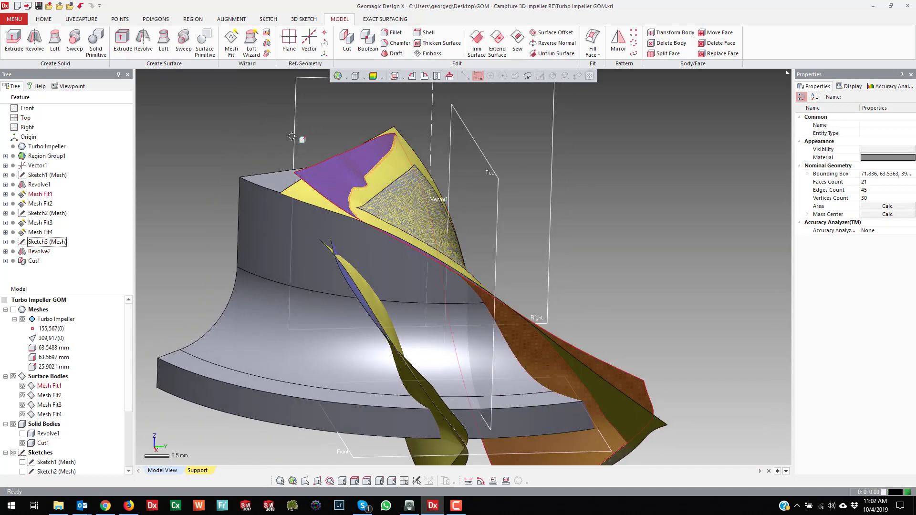
click(347, 42)
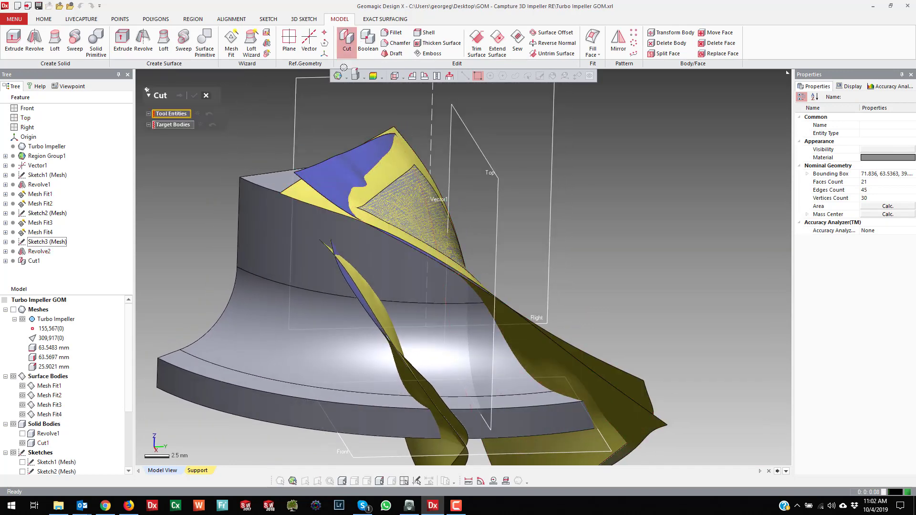
click(327, 171)
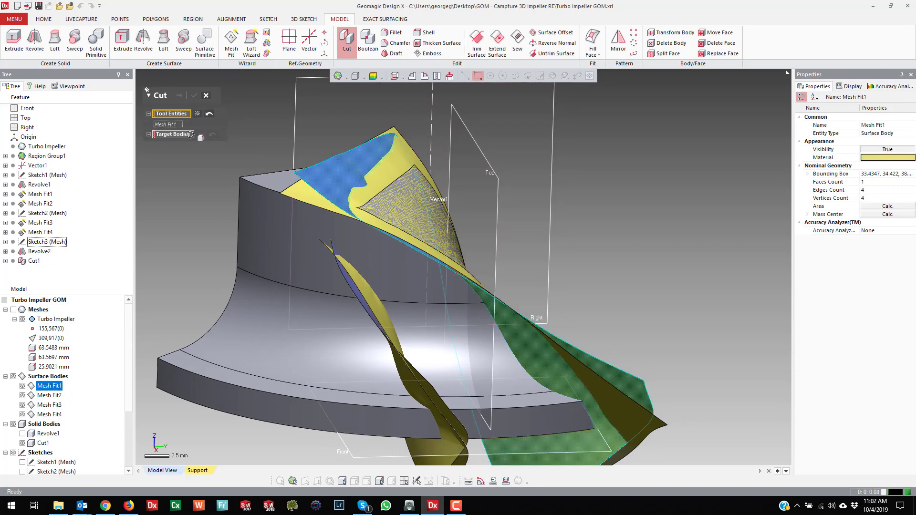
click(245, 214)
click(179, 95)
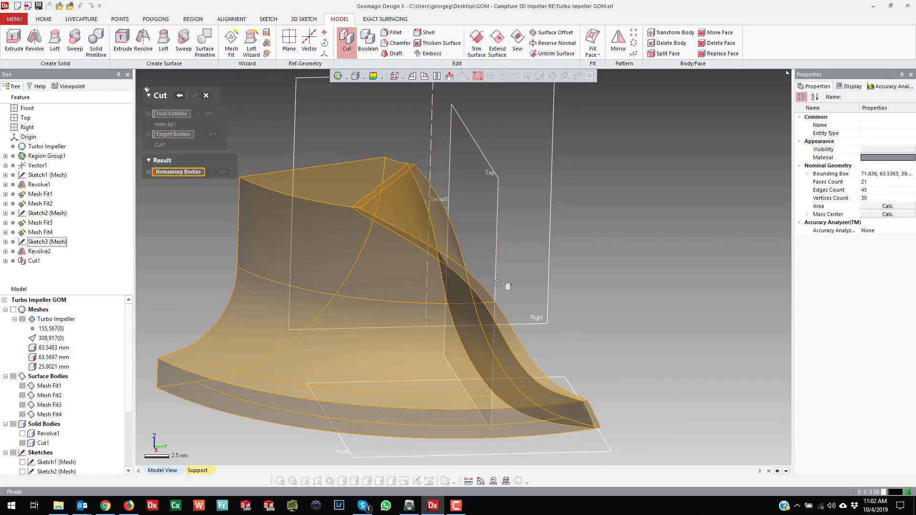
click(195, 95)
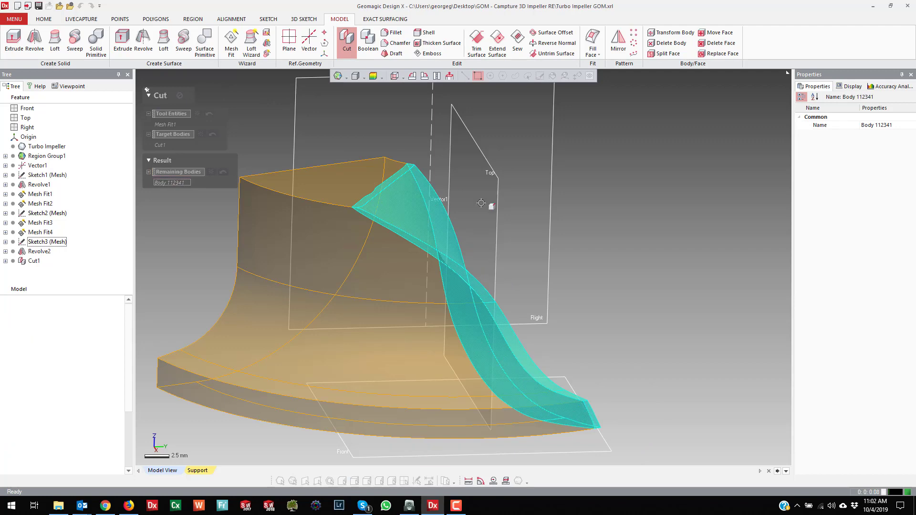
Step: Hide the Mesh Fit1 and Mesh Fit2 surfaces and inspect the resulting blade solid
right_drag(560, 299, 471, 300)
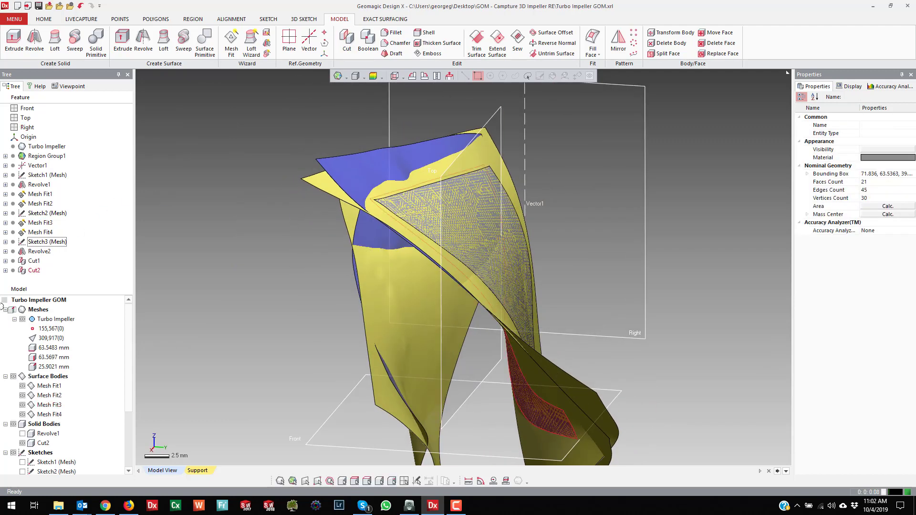
click(22, 385)
click(22, 396)
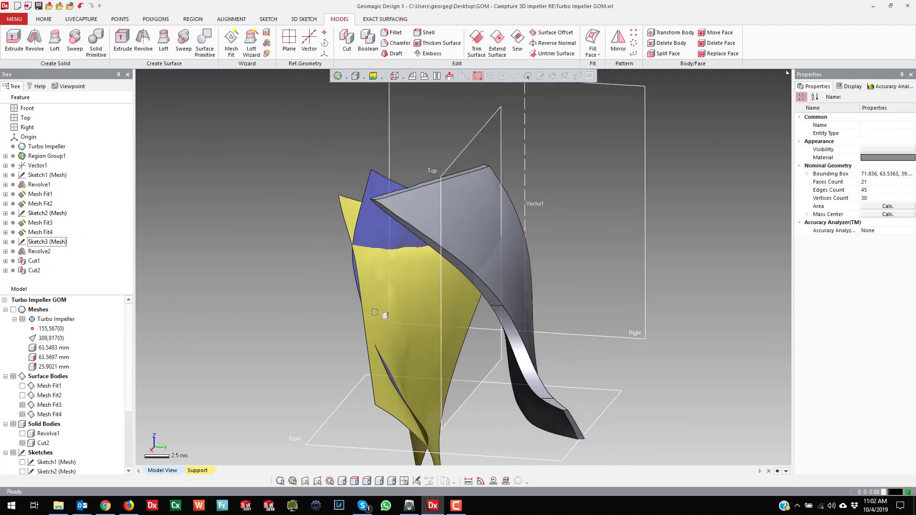
right_drag(525, 367, 501, 244)
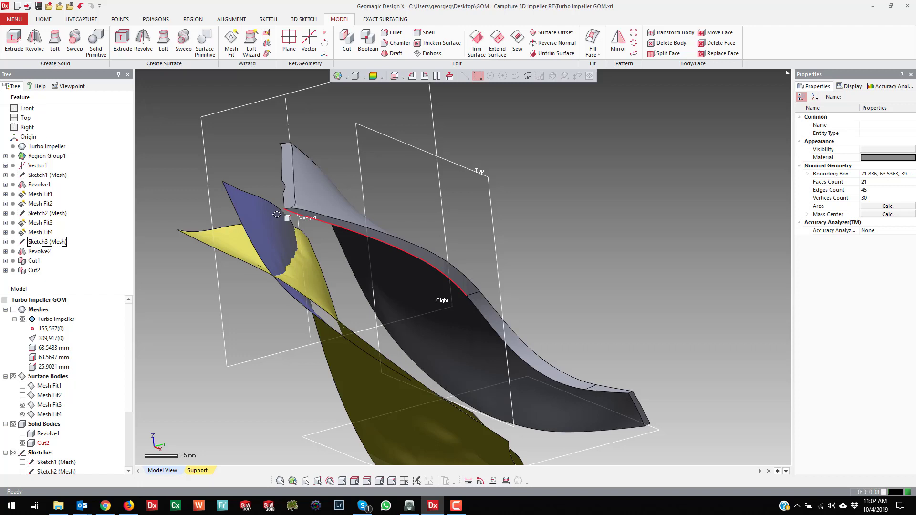
Step: Roll the feature history back to just after Revolve2 and duplicate the revolved solid in place with Transform Body
right_click(33, 253)
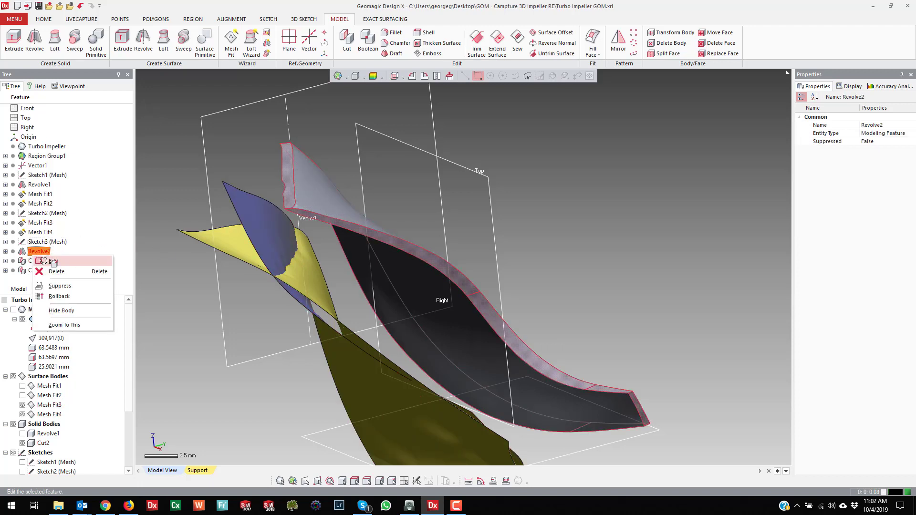
click(50, 293)
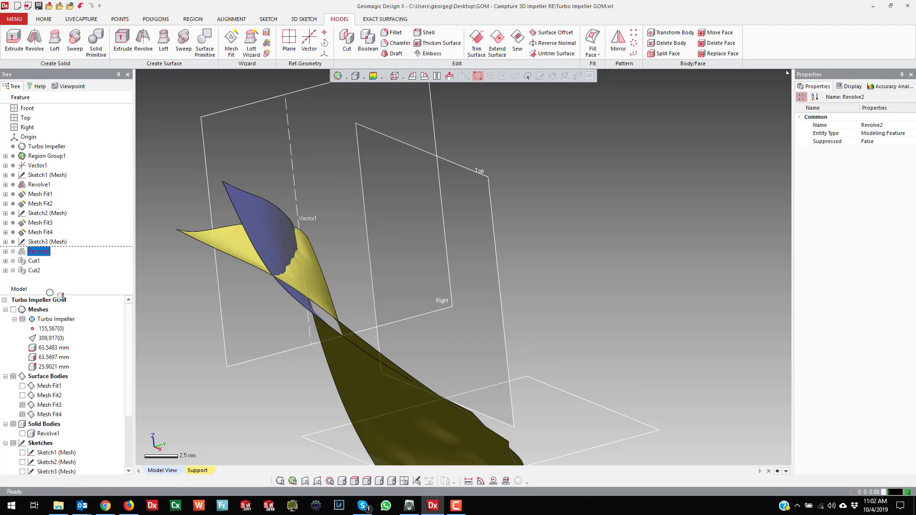
right_click(38, 253)
click(59, 260)
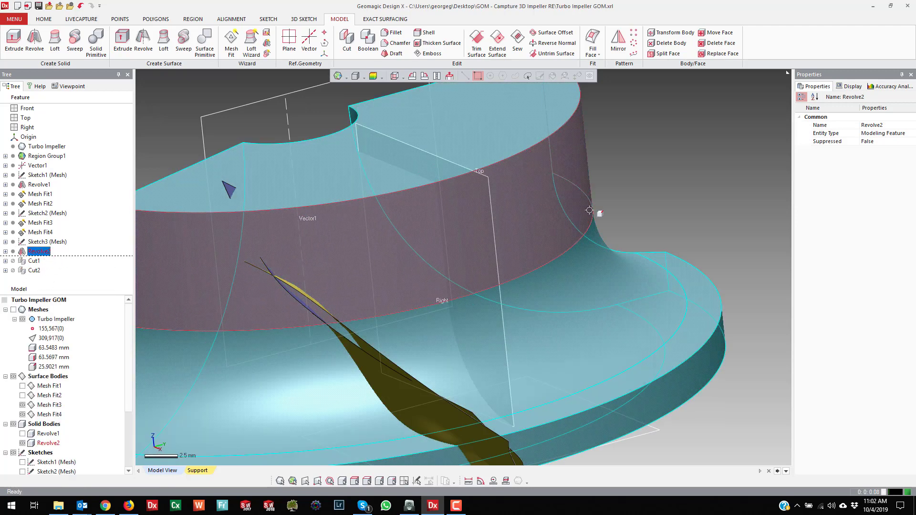
click(673, 33)
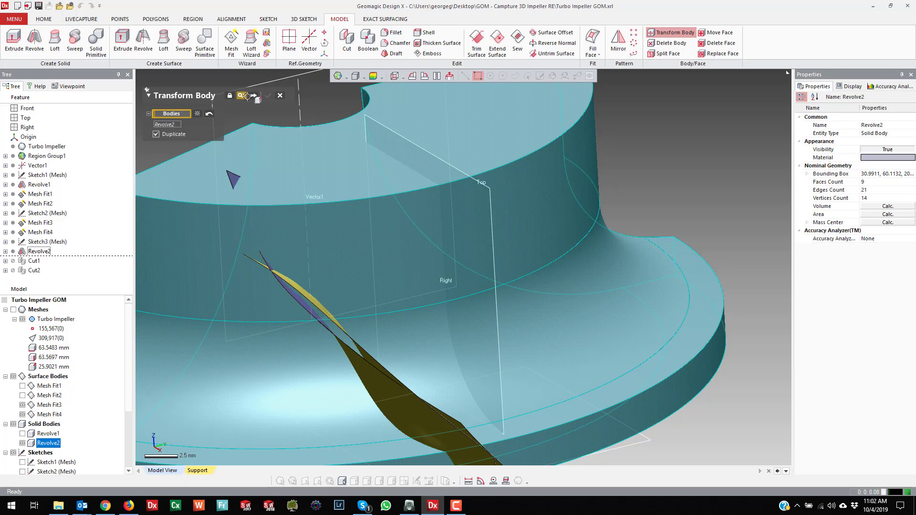
click(255, 95)
click(266, 95)
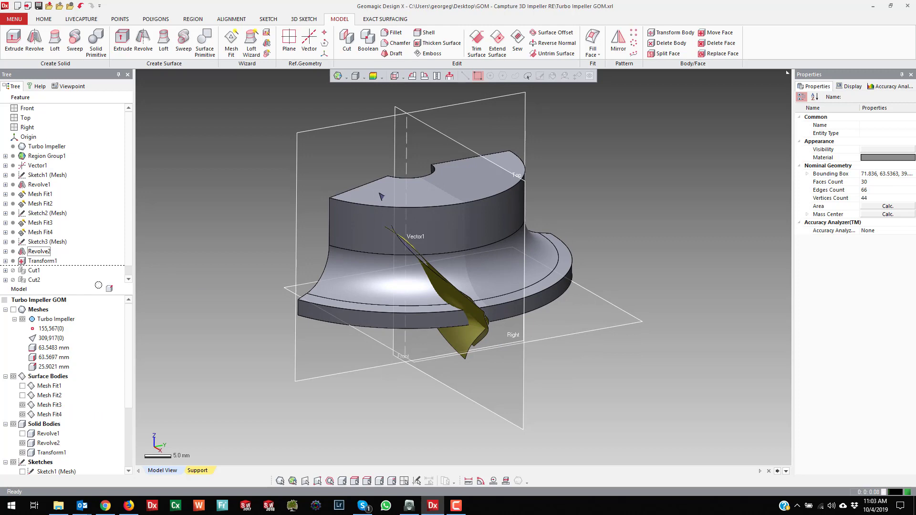
Step: Roll the feature history forward to the end so that both blade cuts are included again
scroll(36, 273, down, 1)
click(36, 268)
right_click(37, 269)
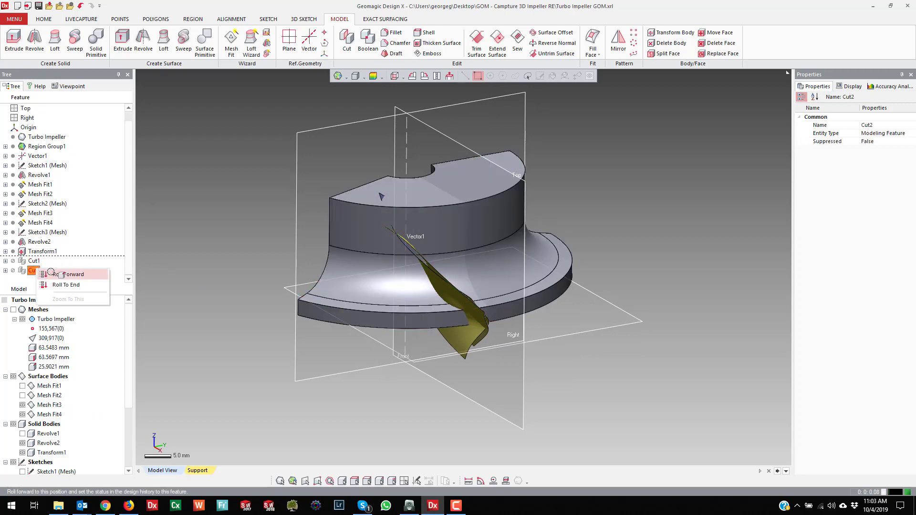
click(66, 284)
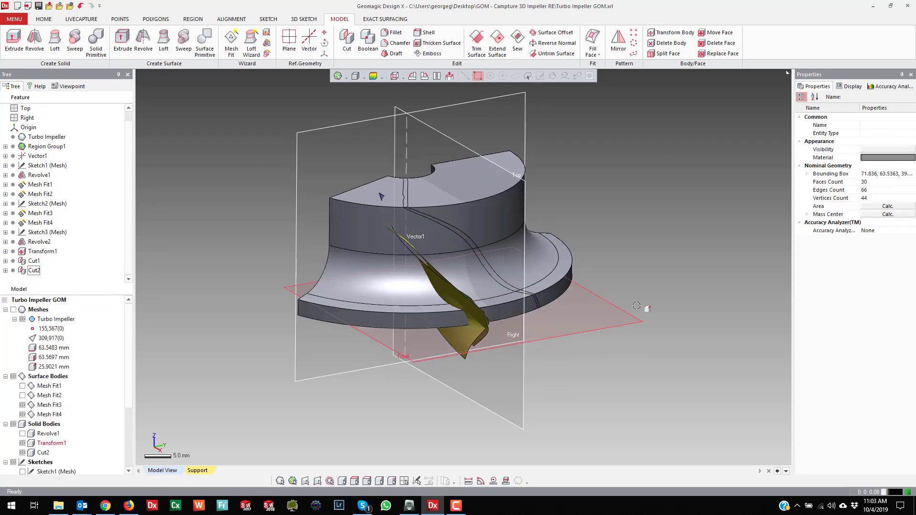
Step: Hide the finished blade solid and keep the duplicated revolve visible with the Mesh Fit3 and Mesh Fit4 surfaces
click(23, 443)
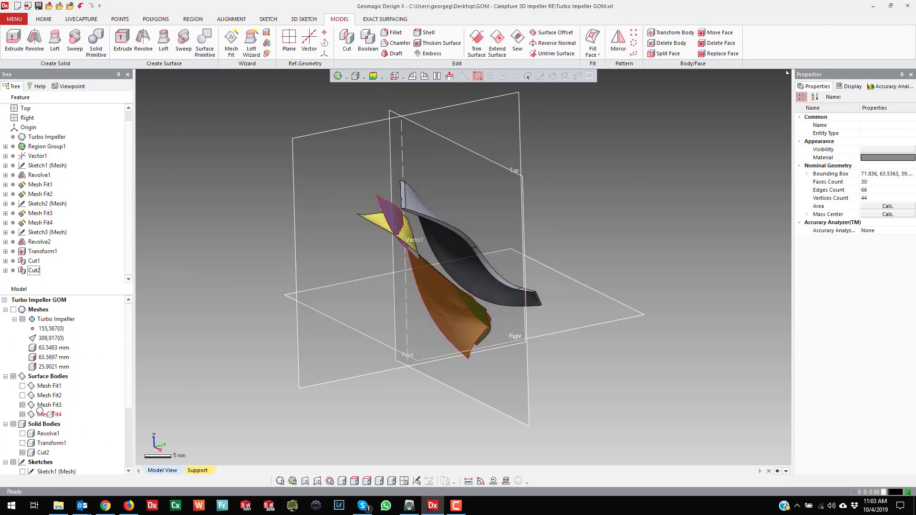
click(22, 443)
click(22, 452)
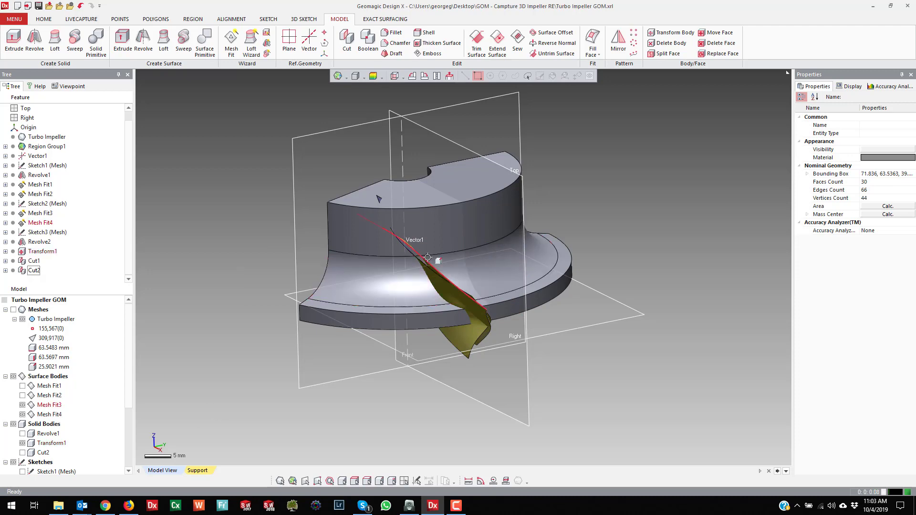
Step: Examine how the Mesh Fit3 and Mesh Fit4 surfaces pass through the duplicated revolved solid
scroll(428, 258, up, 5)
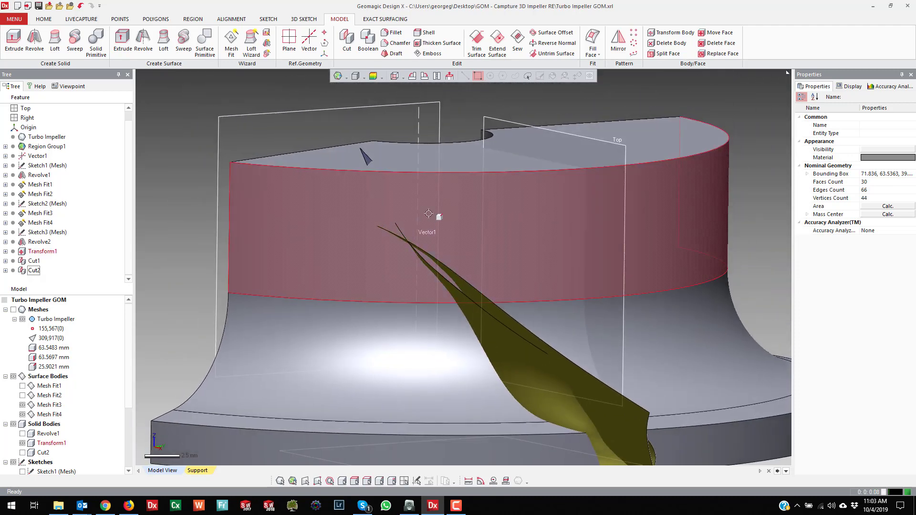
scroll(407, 239, up, 3)
right_drag(407, 239, 486, 270)
scroll(430, 235, down, 3)
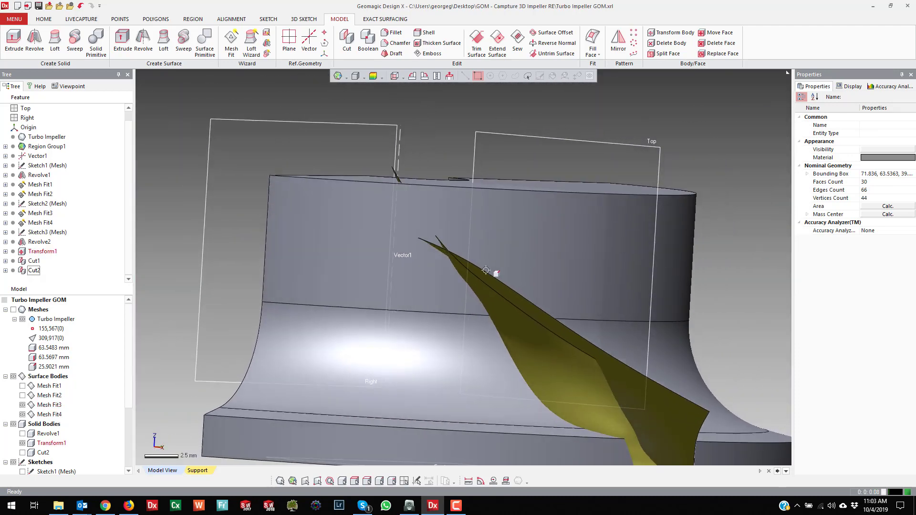
right_drag(414, 266, 465, 228)
right_drag(384, 235, 313, 256)
scroll(334, 242, down, 3)
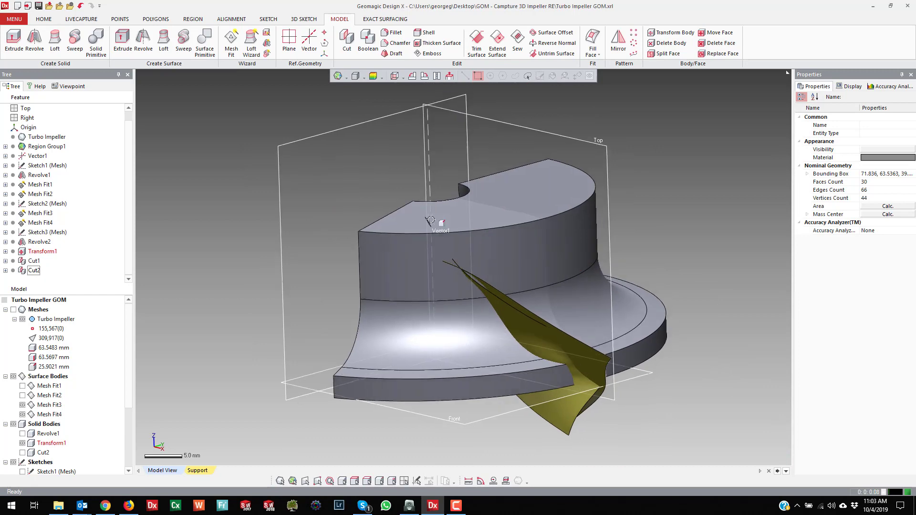
scroll(247, 265, up, 3)
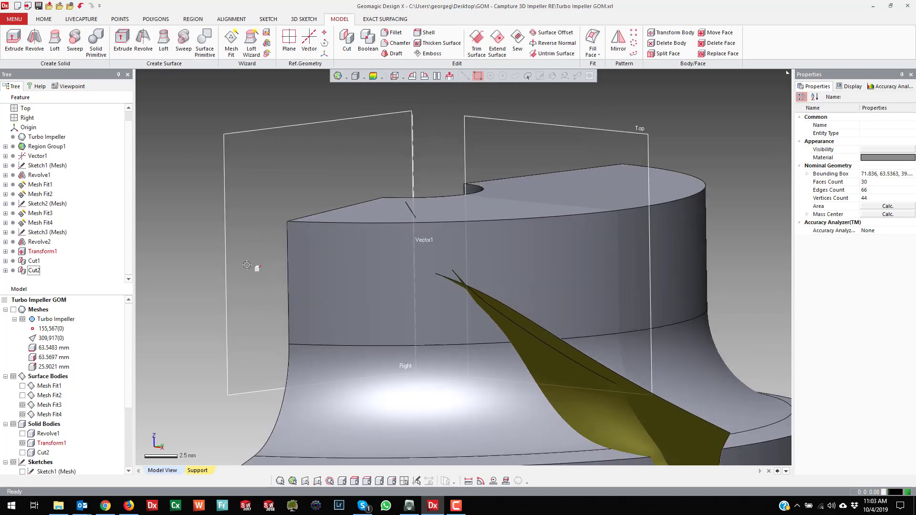
Step: Show the scan mesh, hide all solid bodies, and compare the smaller blade with its fitted surfaces
click(16, 310)
click(13, 424)
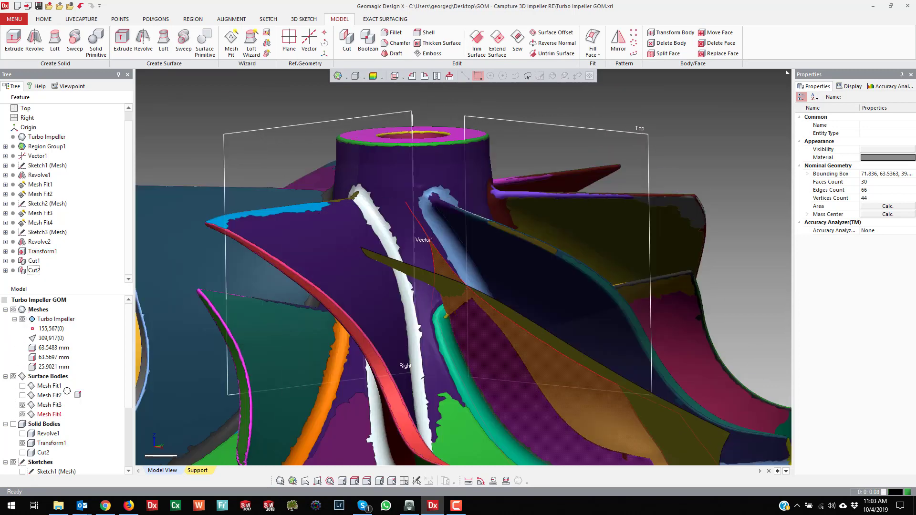
scroll(404, 265, up, 2)
scroll(404, 265, down, 2)
right_drag(415, 272, 480, 277)
scroll(563, 335, up, 3)
scroll(449, 290, down, 3)
scroll(480, 277, up, 3)
scroll(480, 277, down, 5)
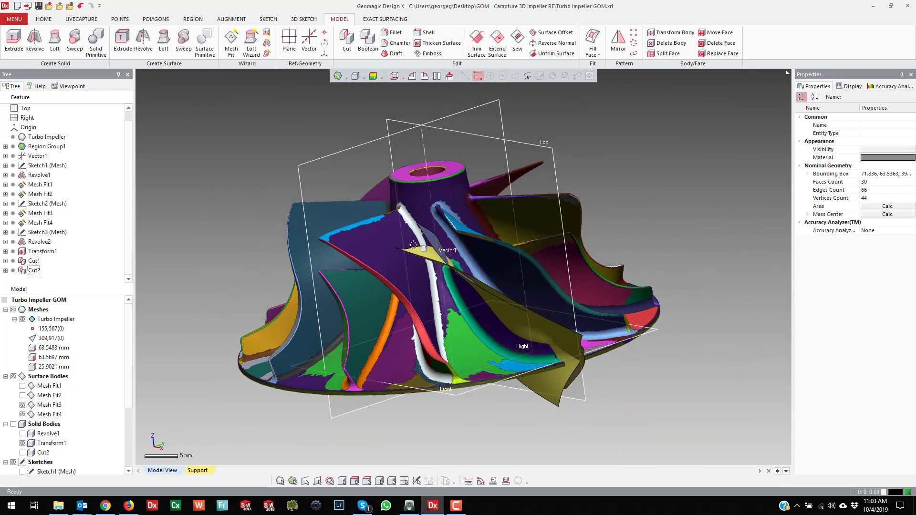
Step: Start a mesh sketch with the rotational method, using Vector1 as central axis and the Right plane as base plane
right_drag(413, 245, 377, 189)
right_click(302, 139)
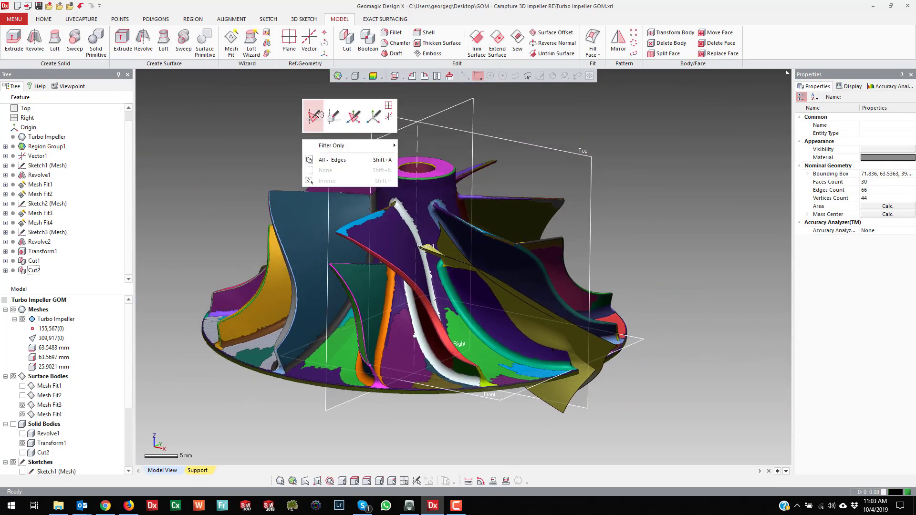
click(314, 116)
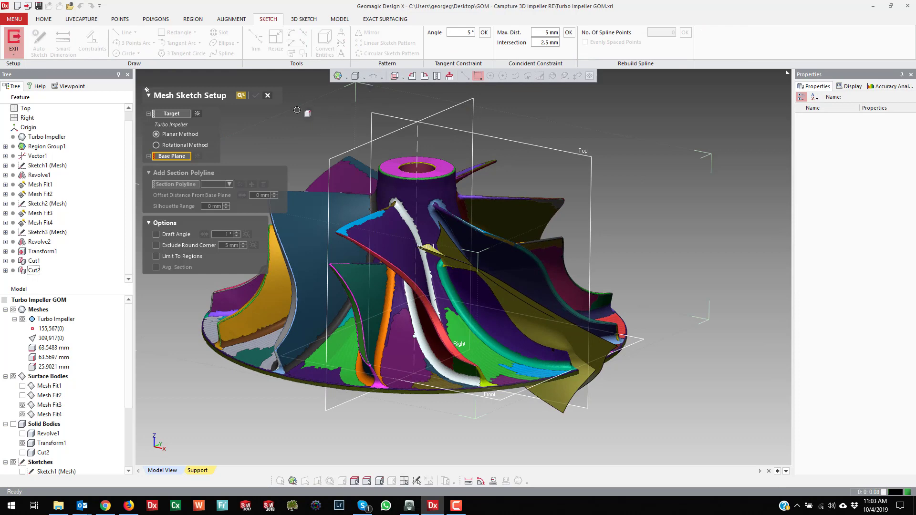
click(156, 145)
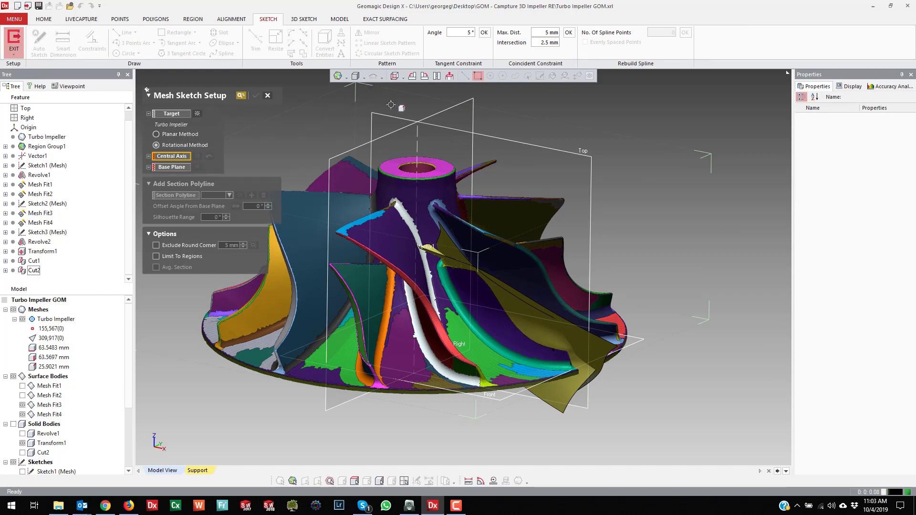
click(416, 138)
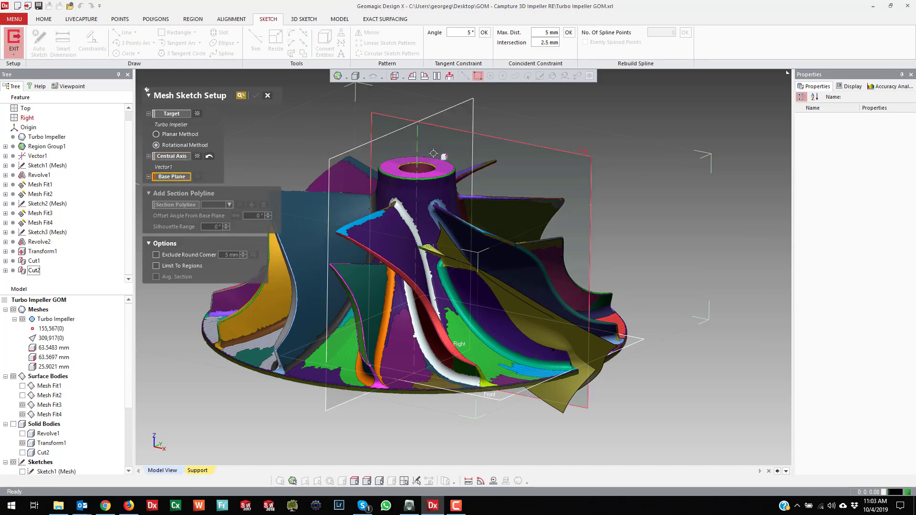
click(364, 146)
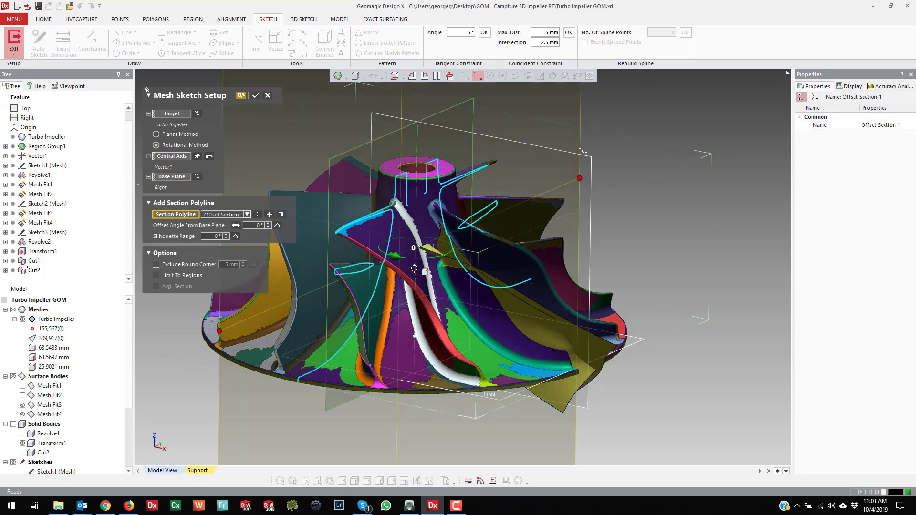
Step: Set the section's offset angle to 62.5° and its silhouette range to 10° around the small blade, and accept the mesh sketch setup
drag(416, 258, 449, 257)
mouse_move(449, 256)
right_down()
mouse_move(538, 270)
mouse_move(449, 261)
right_up()
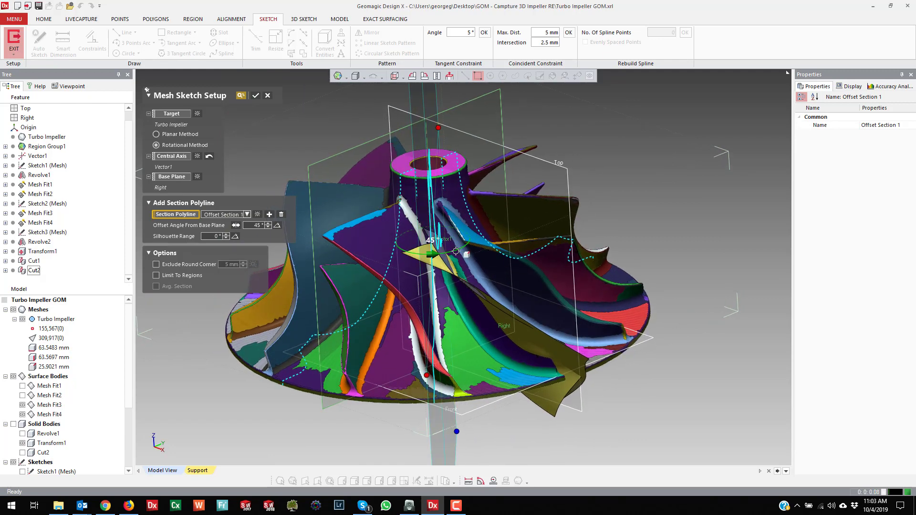
drag(455, 252, 471, 250)
right_drag(498, 258, 224, 238)
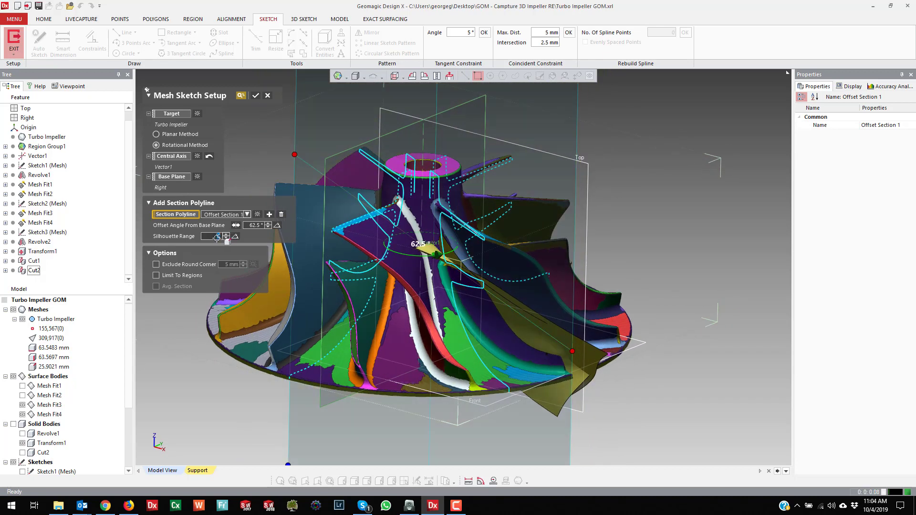
right_drag(465, 279, 471, 250)
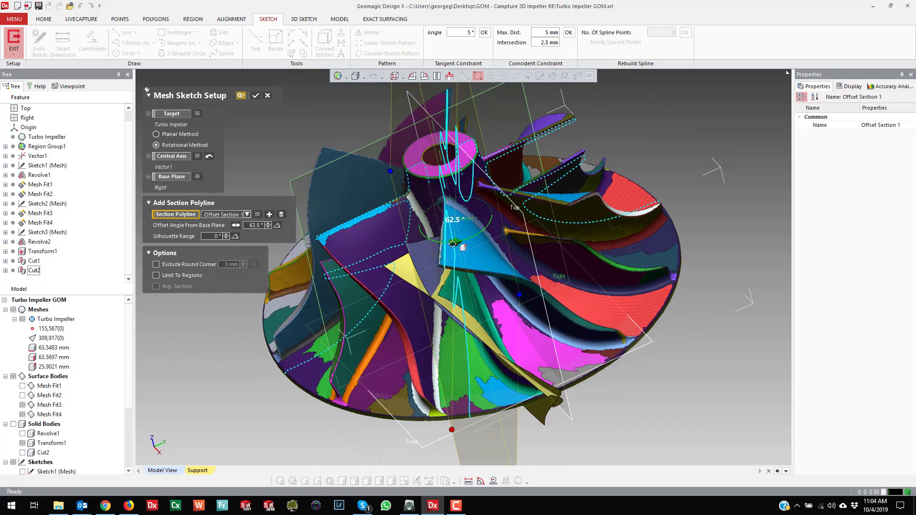
right_drag(454, 244, 465, 239)
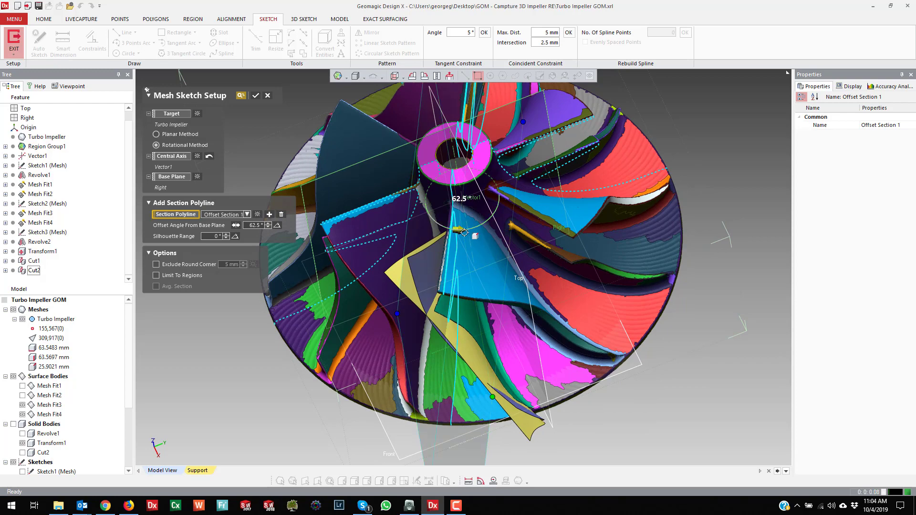
right_drag(465, 232, 573, 267)
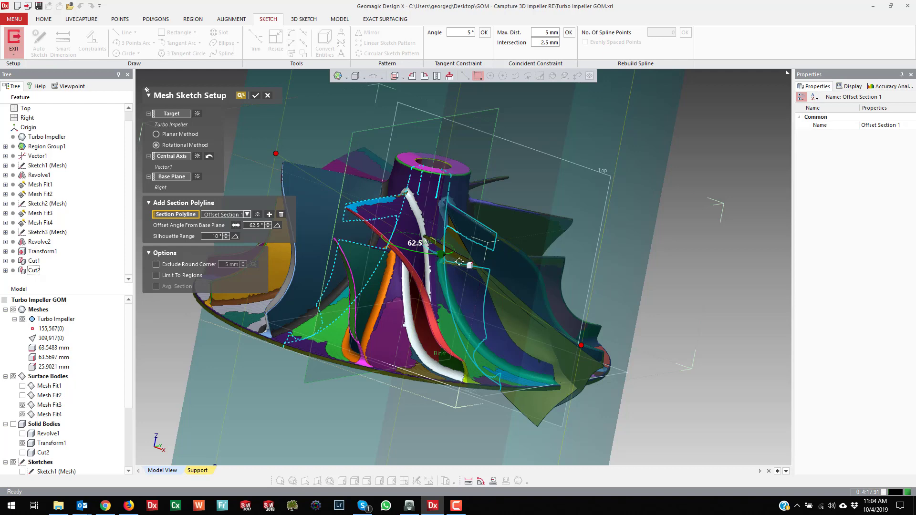
click(255, 95)
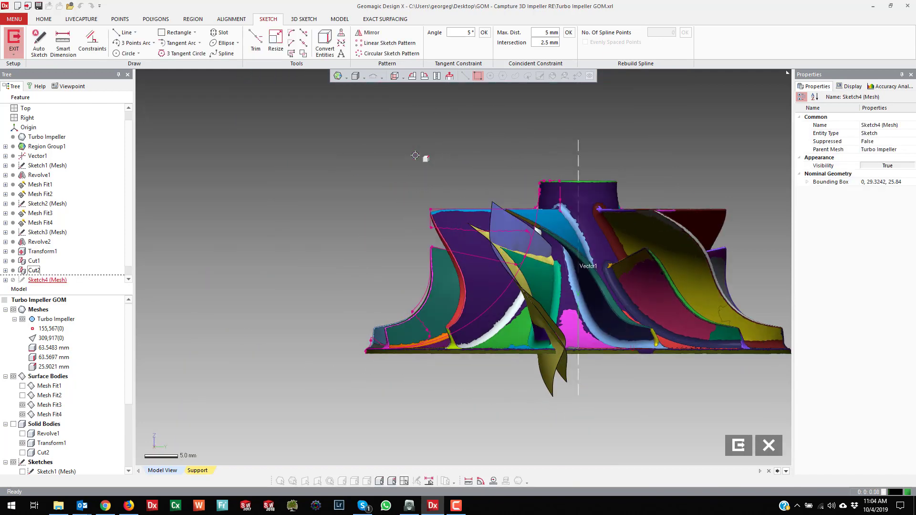
Step: Hide the mesh and surface bodies, and fit a sketch line to the sloped top edge of the small blade's section
scroll(422, 239, down, 2)
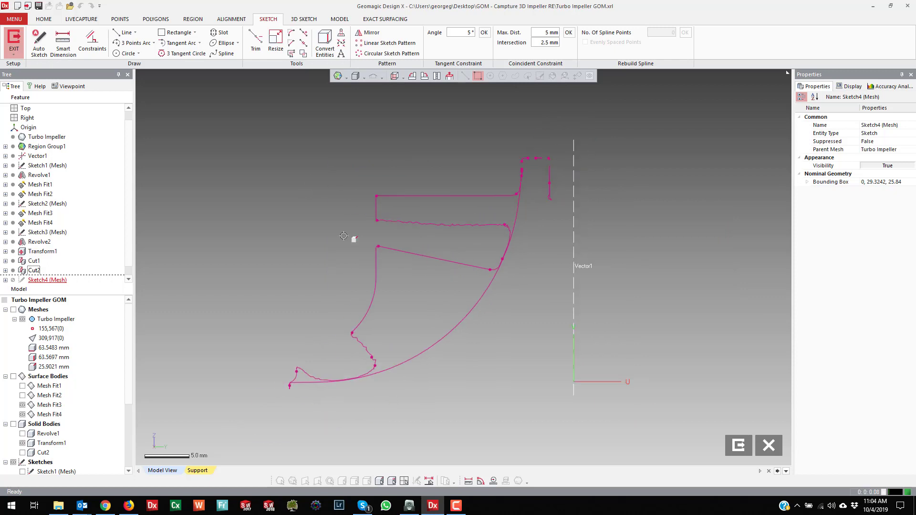
click(124, 31)
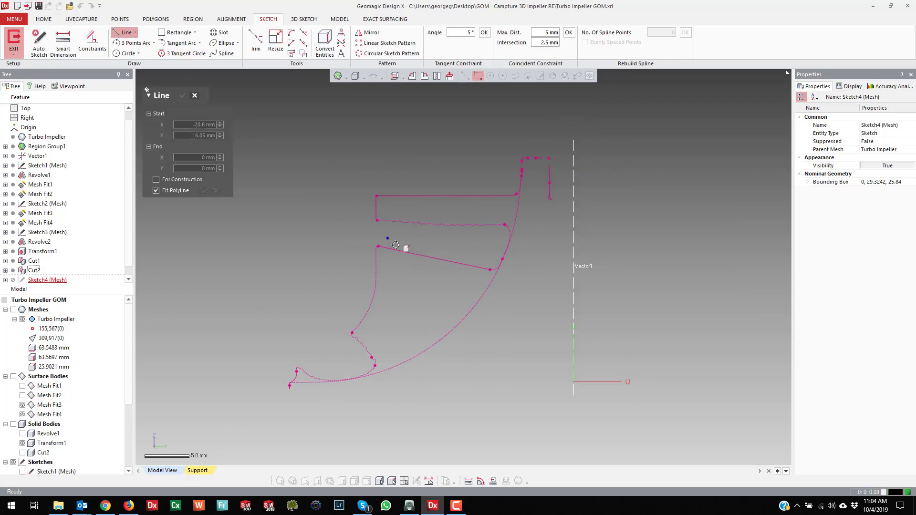
click(406, 253)
key(Escape)
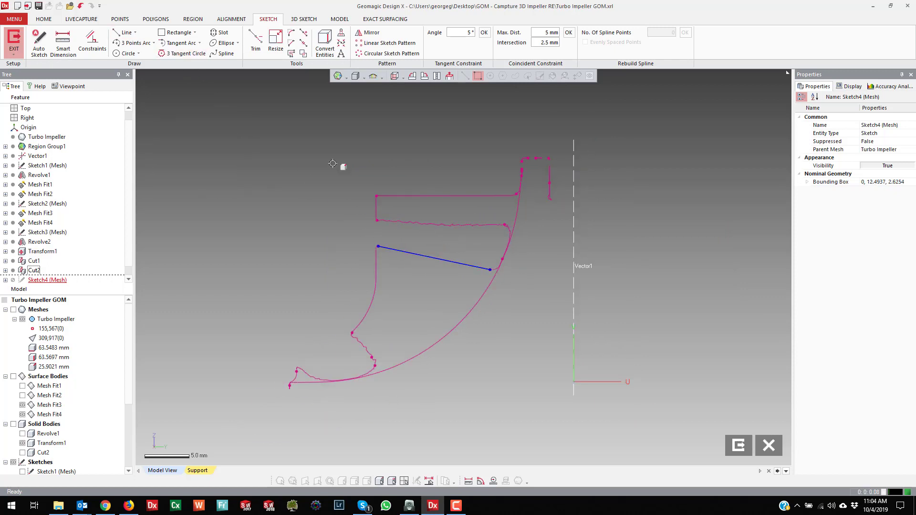
Step: Resize the fitted line well beyond the blade profile at both ends, and show the solid bodies to check its reach
click(271, 39)
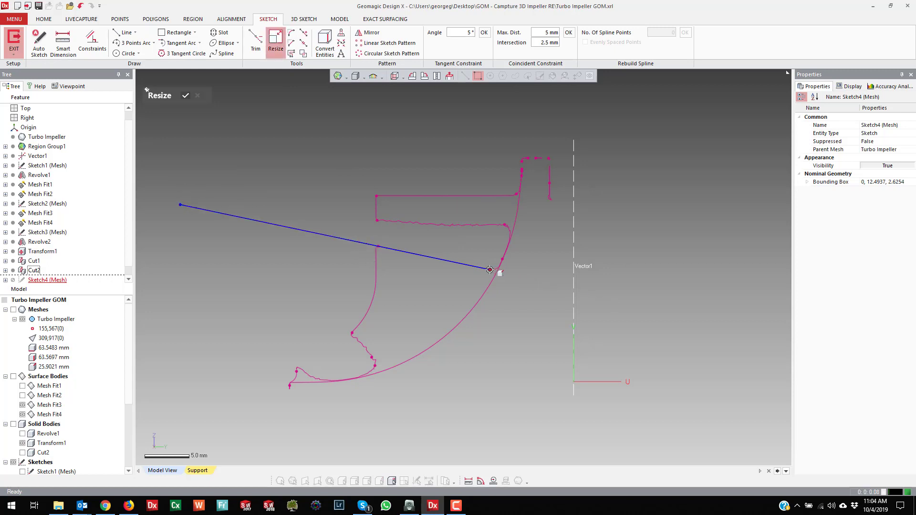
drag(489, 270, 680, 322)
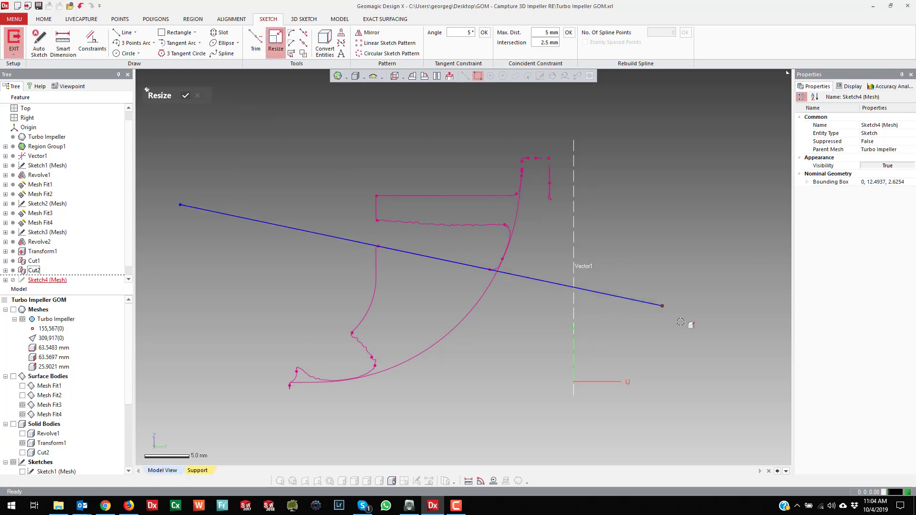
click(14, 424)
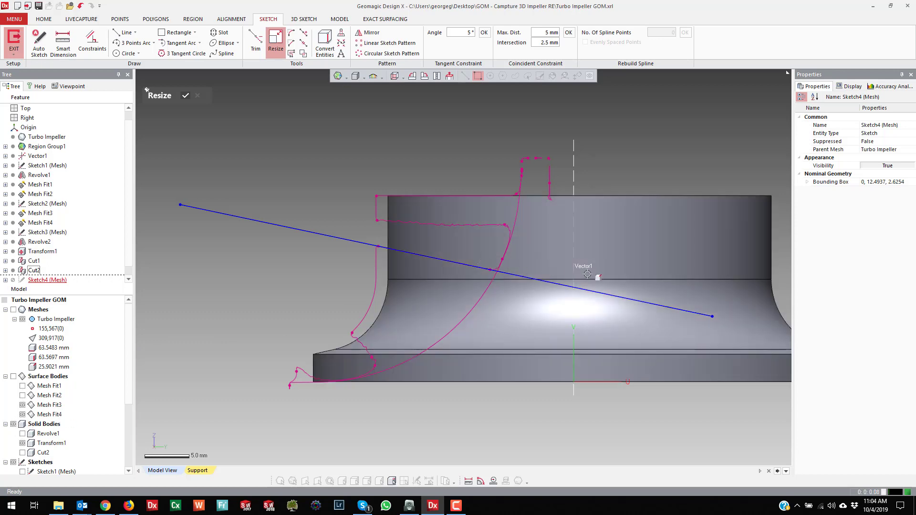
mouse_move(578, 236)
right_down()
mouse_move(576, 293)
mouse_move(582, 220)
mouse_move(301, 348)
mouse_move(429, 323)
mouse_move(410, 270)
mouse_move(307, 157)
right_up()
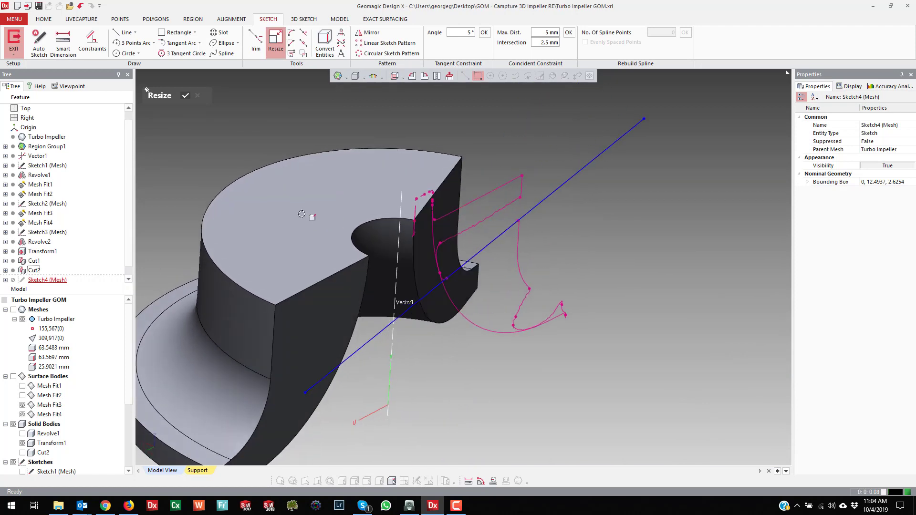
click(187, 95)
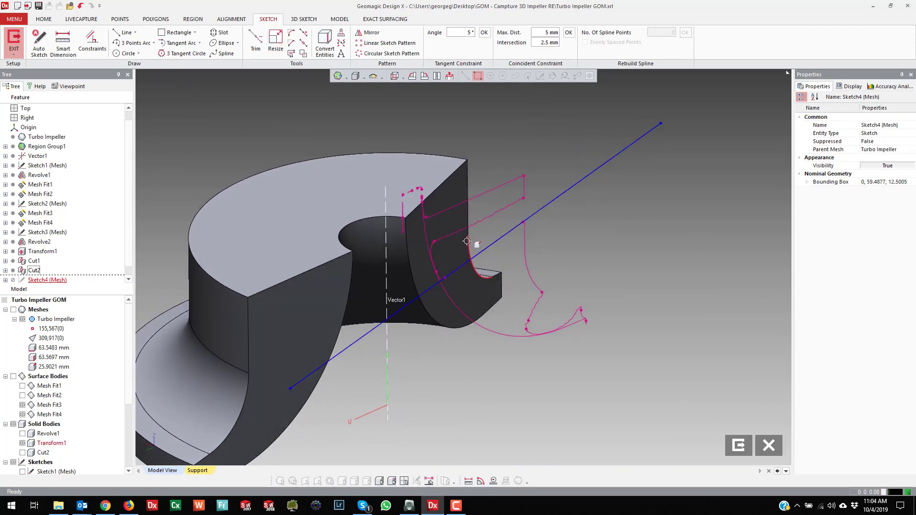
Step: Try to shorten the sketch line by moving its inner endpoint toward the central axis
scroll(659, 280, down, 3)
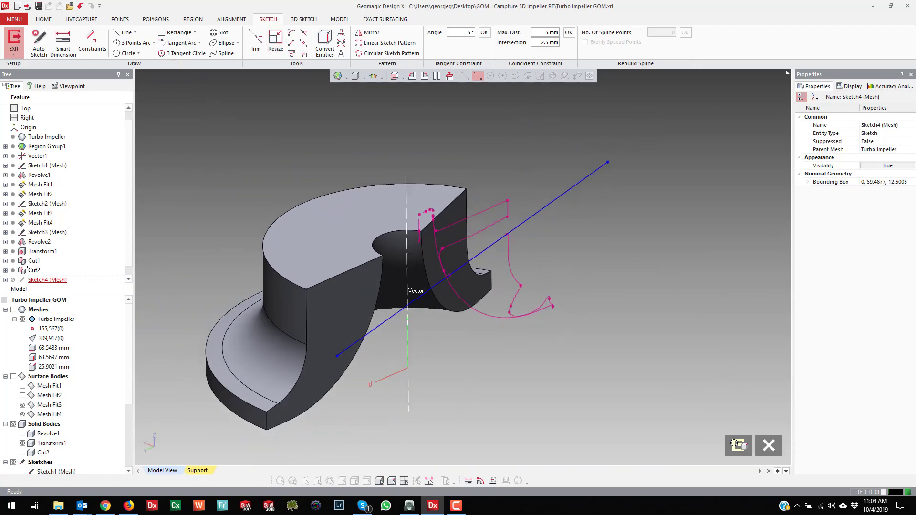
right_drag(507, 341, 328, 308)
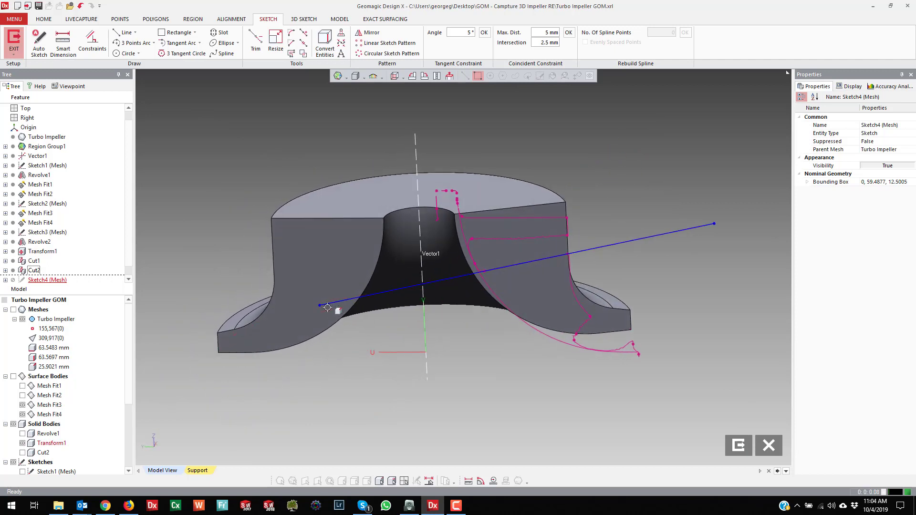
drag(320, 305, 395, 293)
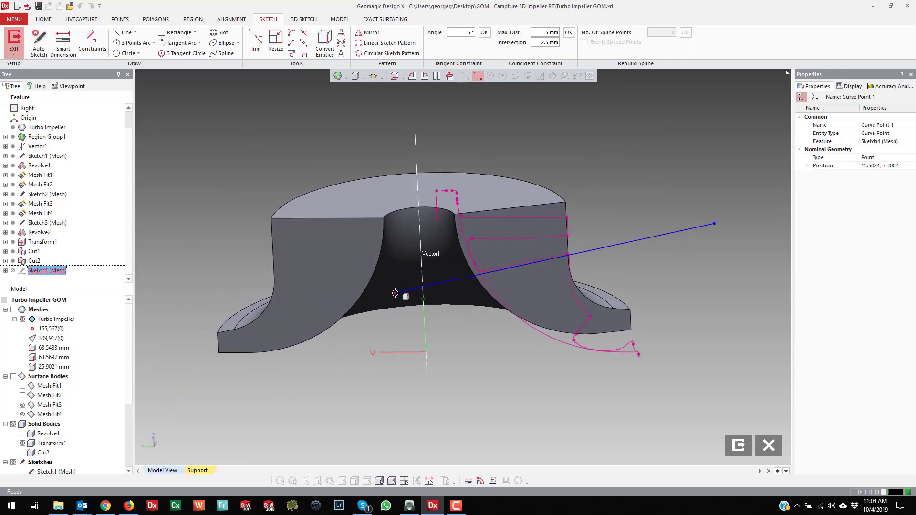
key(ctrl+z)
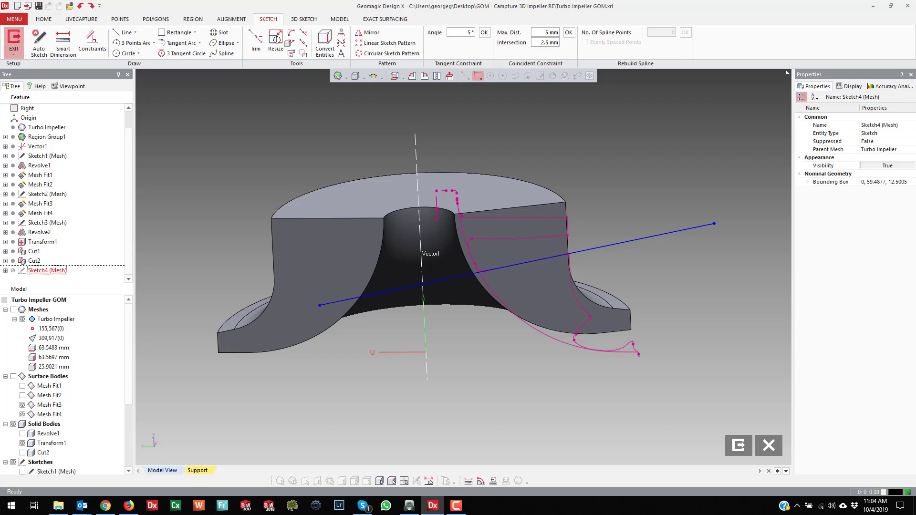
Step: Resize the line so its inner end stops just before crossing the Vector1 axis, and finish the sketch
click(276, 41)
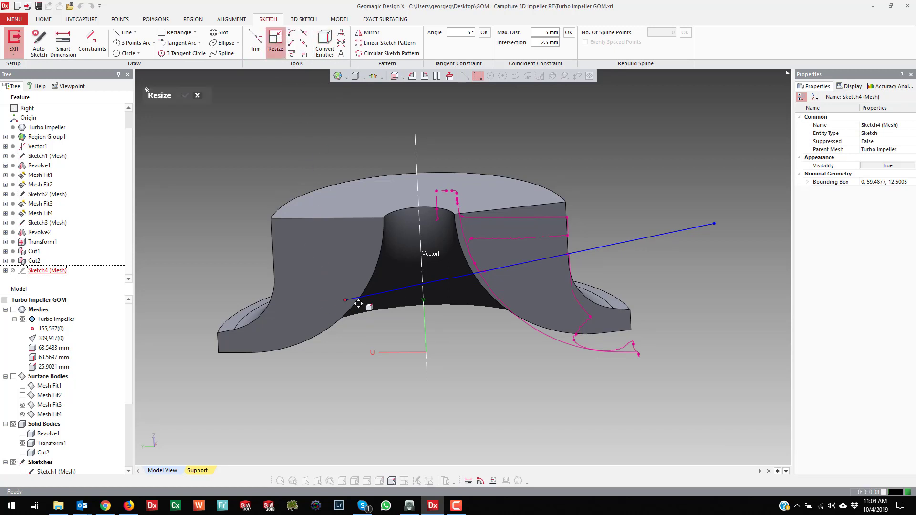
drag(408, 292, 409, 291)
right_drag(481, 279, 522, 248)
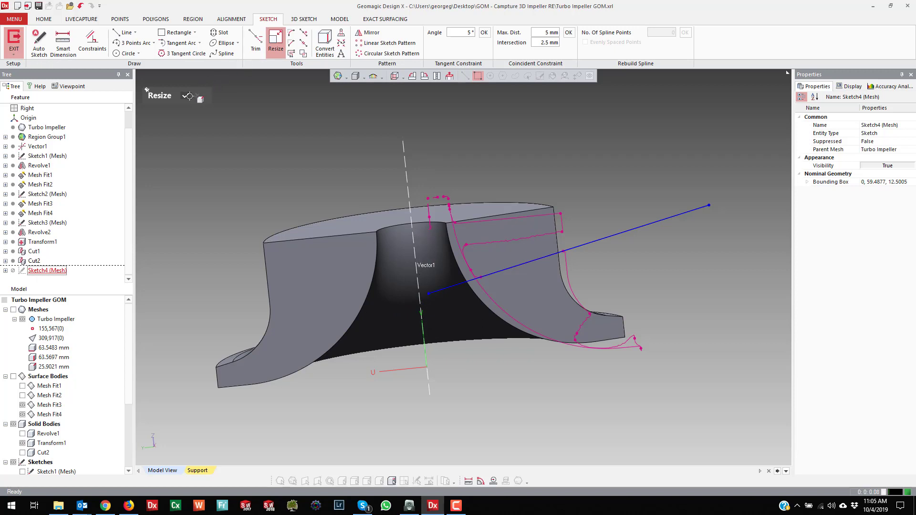
click(188, 95)
right_drag(310, 108, 364, 136)
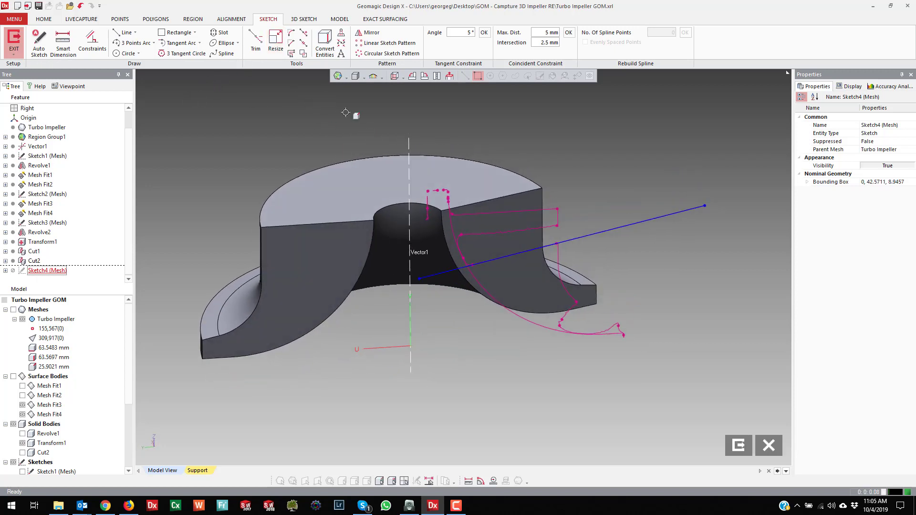
click(751, 449)
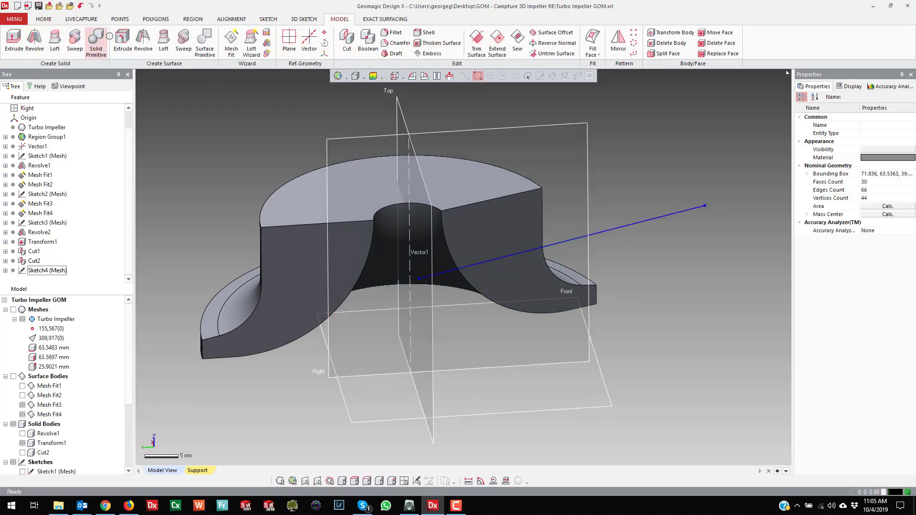
Step: Revolve the sketch line 360° about Vector1 as a surface, and show the surface bodies
click(144, 40)
click(673, 215)
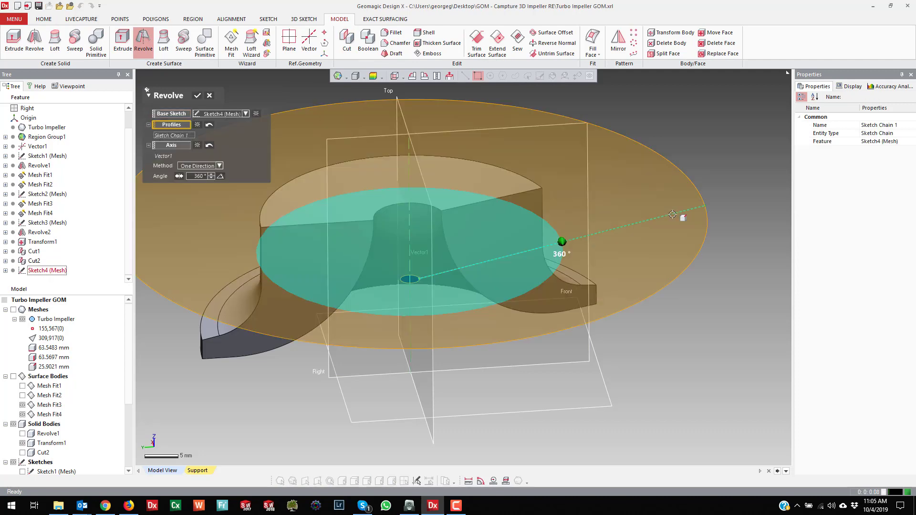
click(207, 94)
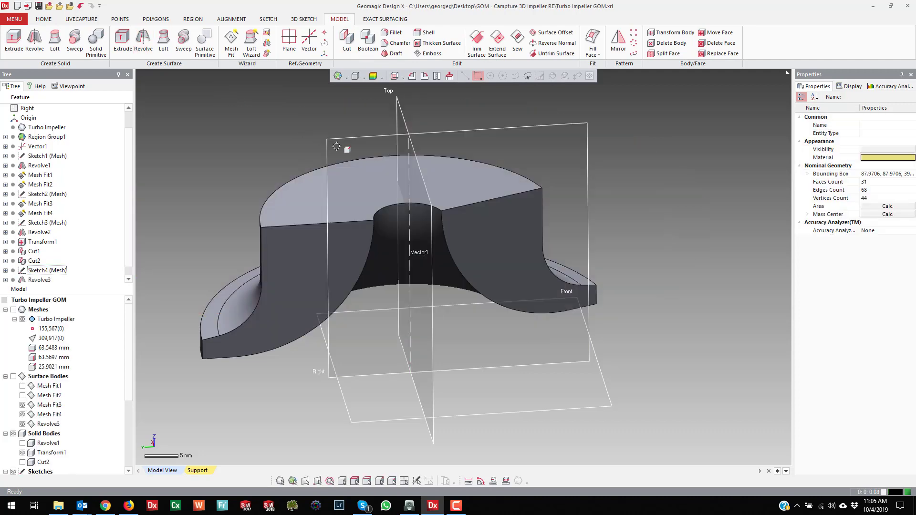
click(14, 377)
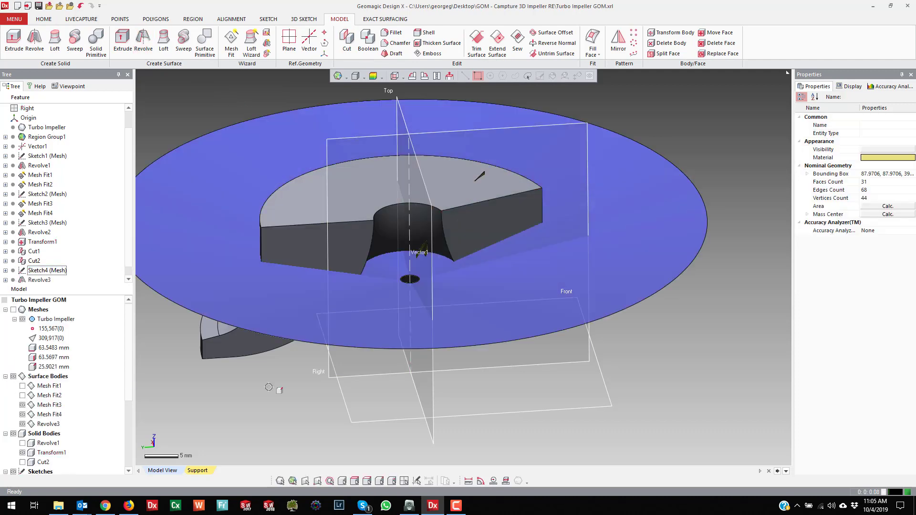
right_drag(678, 375, 722, 347)
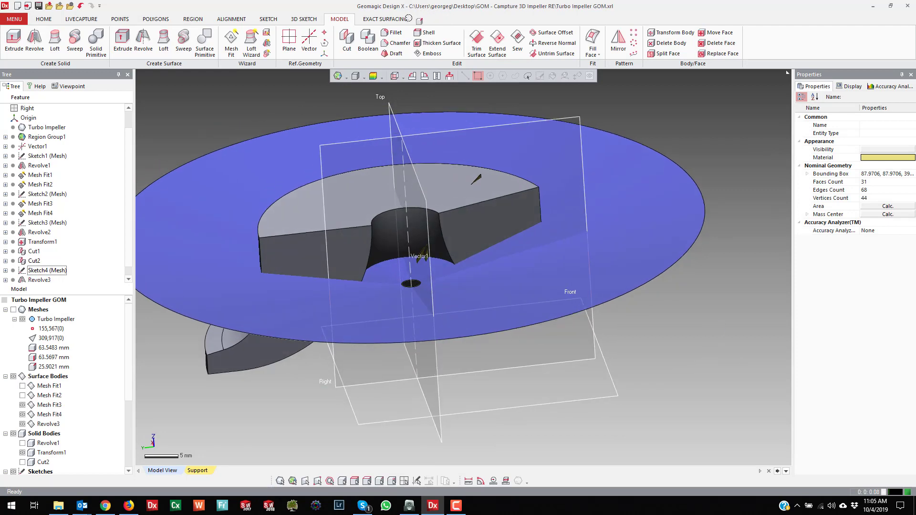
Step: Cut the Transform1 solid with the Revolve3 surface, keeping the body below the surface
click(347, 40)
click(220, 137)
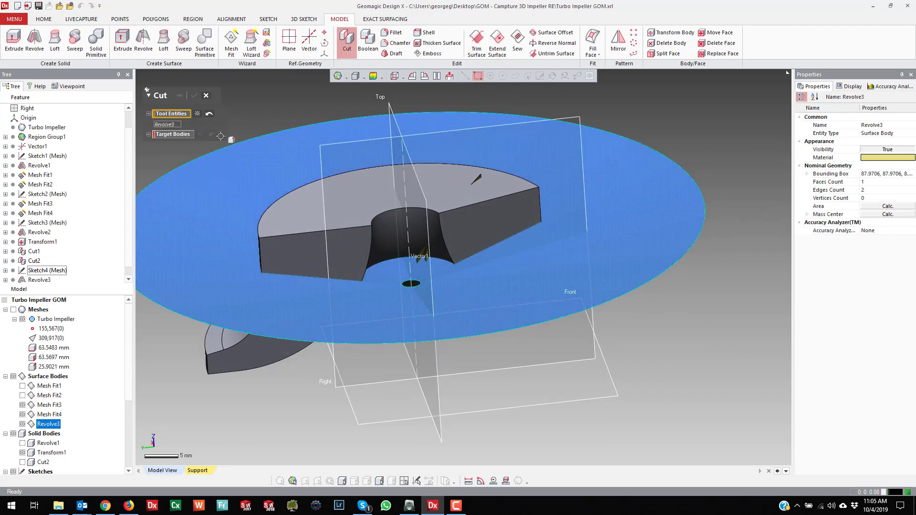
click(166, 133)
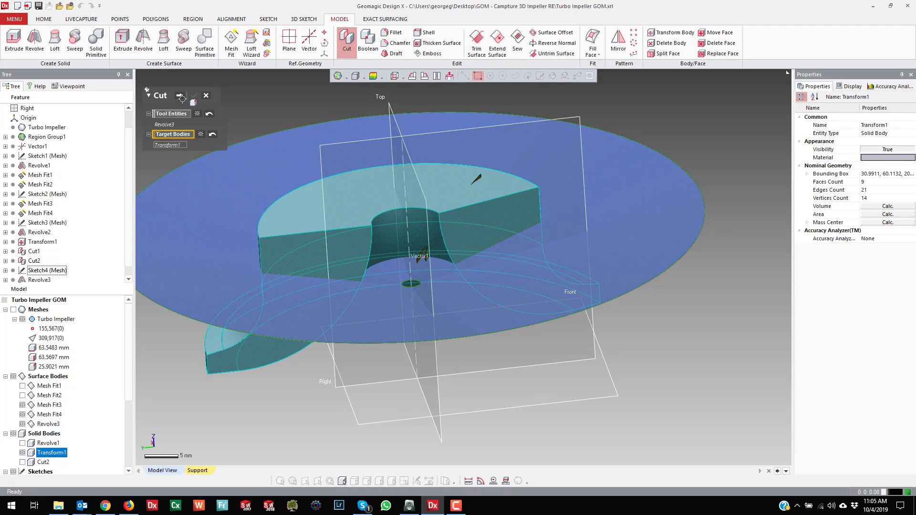
click(181, 96)
click(293, 350)
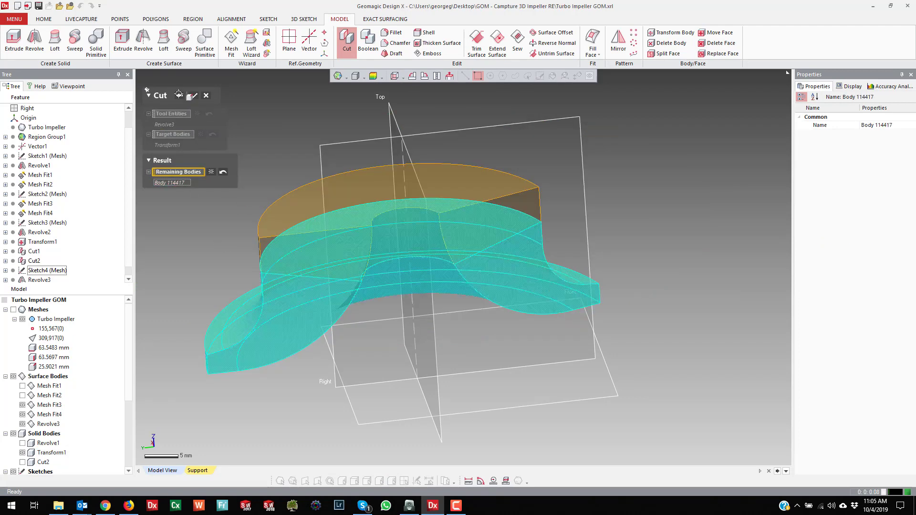
click(194, 96)
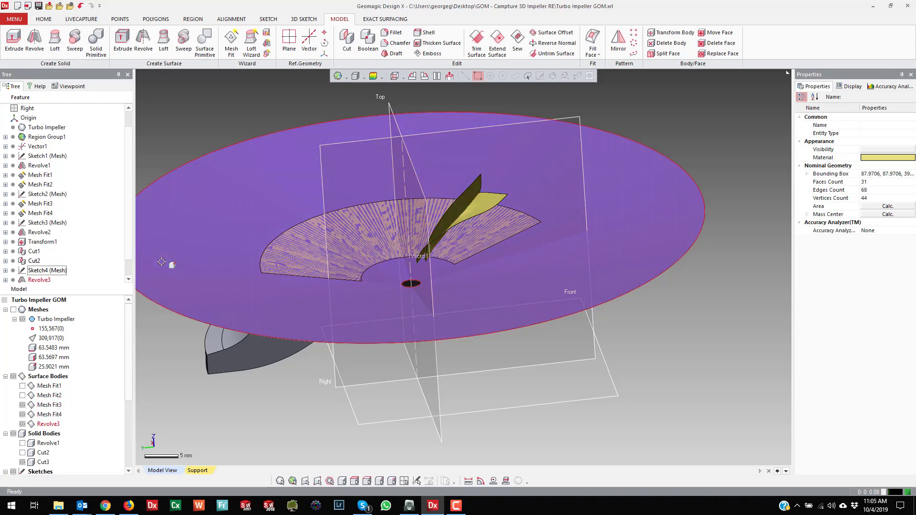
Step: Hide the Revolve3 surface body
click(23, 424)
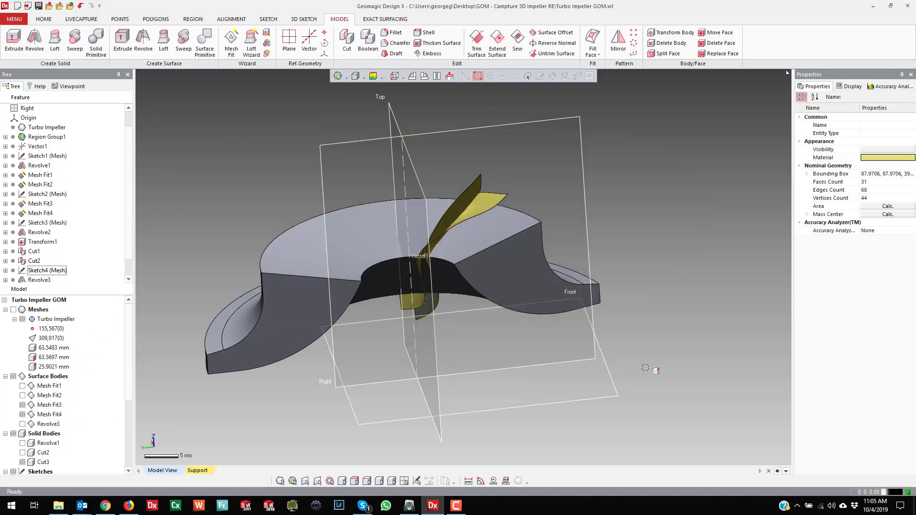
right_drag(315, 306, 491, 252)
scroll(639, 289, up, 4)
scroll(620, 280, down, 1)
Step: Try to cut the Cut3 solid with the Mesh Fit4 surface as the tool
click(353, 39)
click(375, 196)
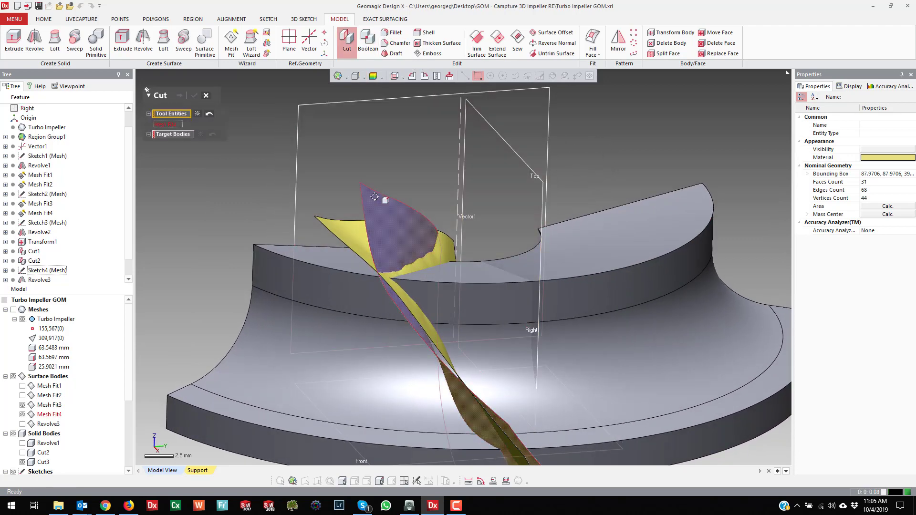
click(168, 135)
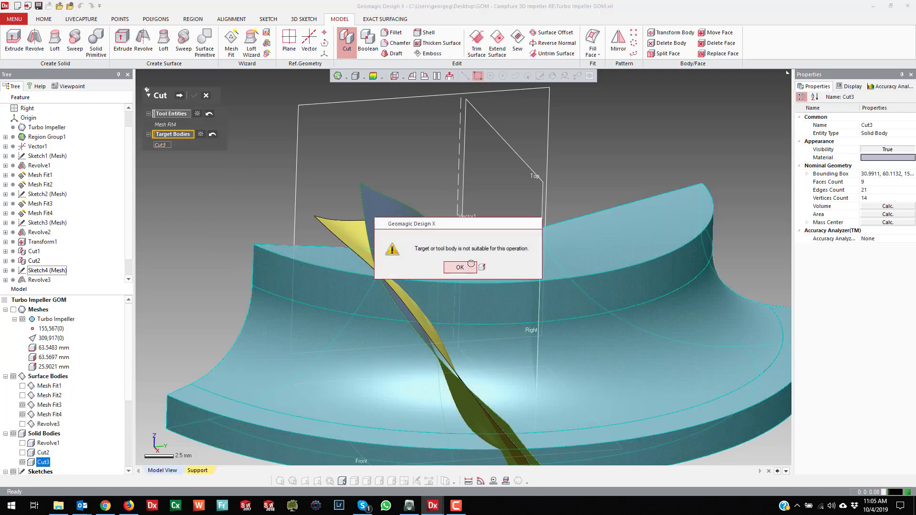
click(471, 263)
right_drag(470, 263, 549, 246)
scroll(545, 314, up, 4)
right_drag(546, 315, 469, 337)
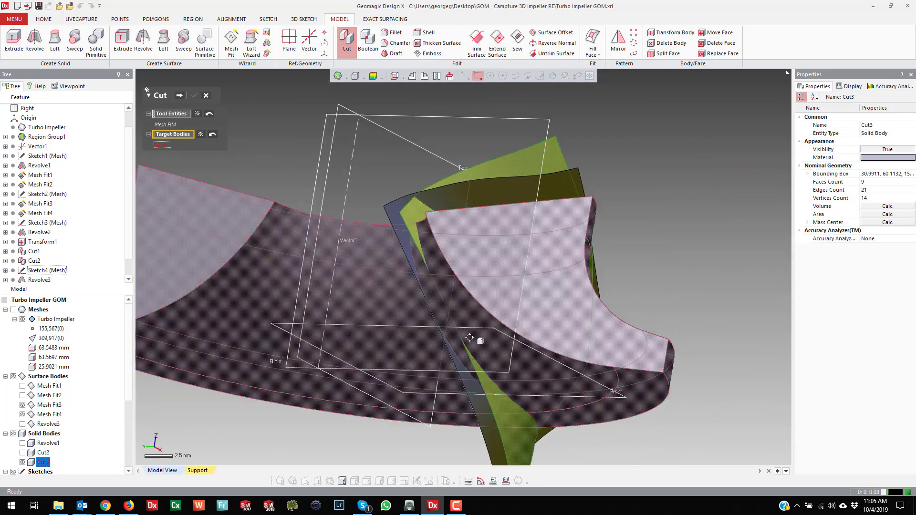
click(470, 337)
click(206, 95)
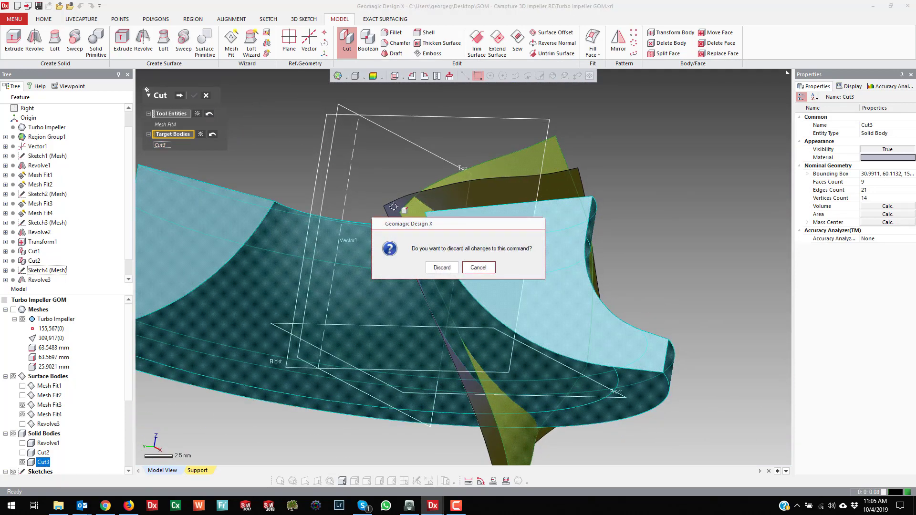
click(438, 265)
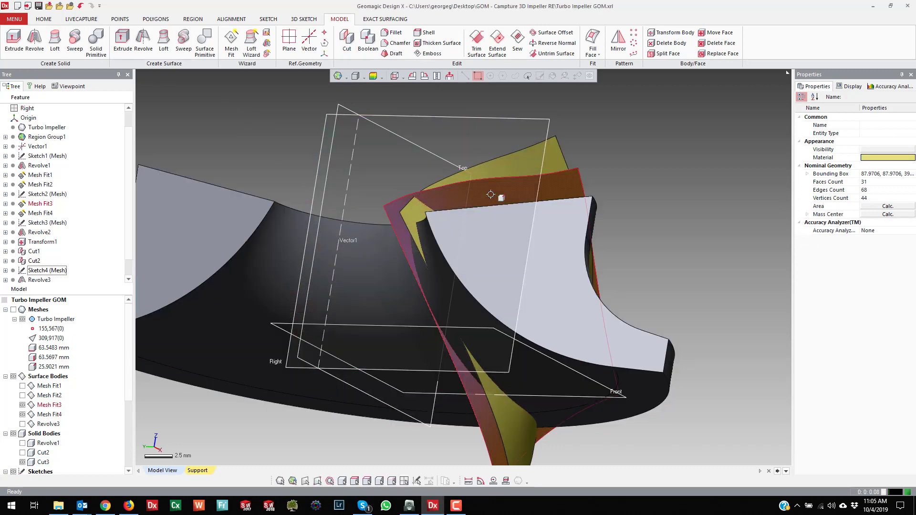
Step: Extend the lower edge of the Mesh Fit4 surface, which ends at the solid's underside, linearly by 1 mm
click(501, 39)
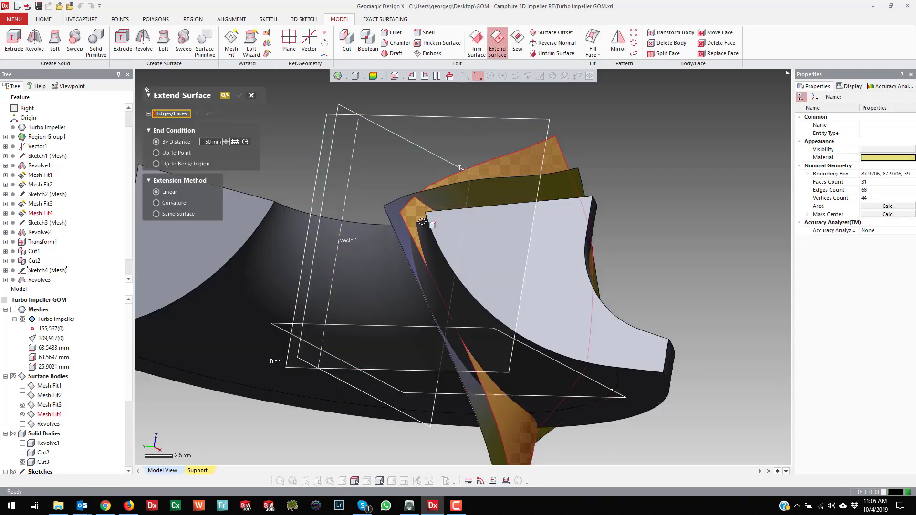
click(409, 229)
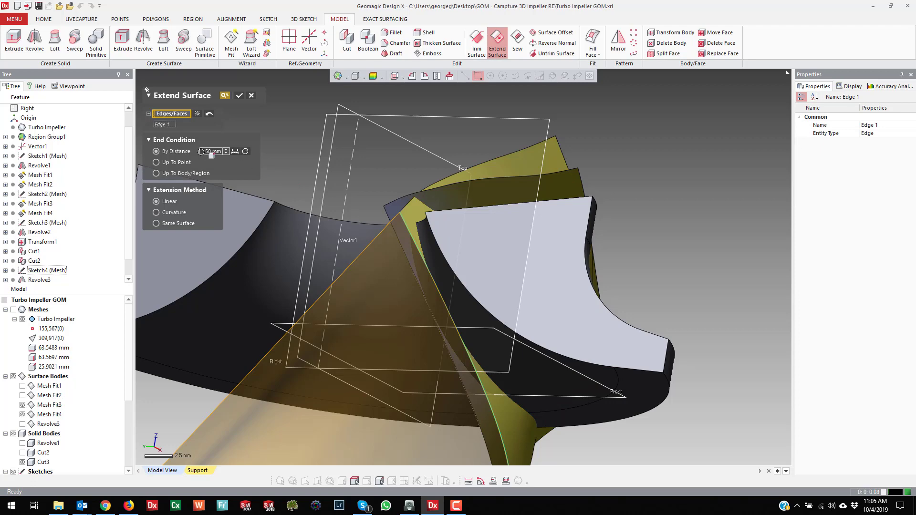
key(Return)
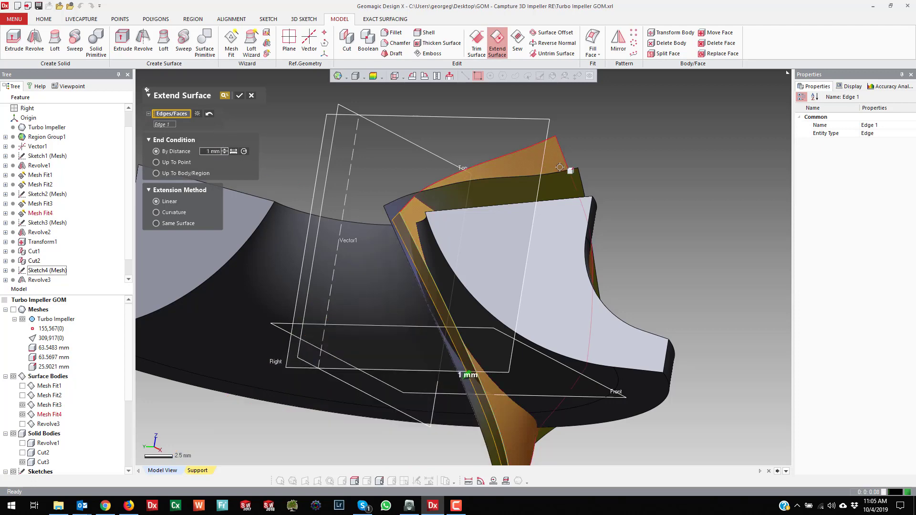
right_drag(560, 167, 208, 64)
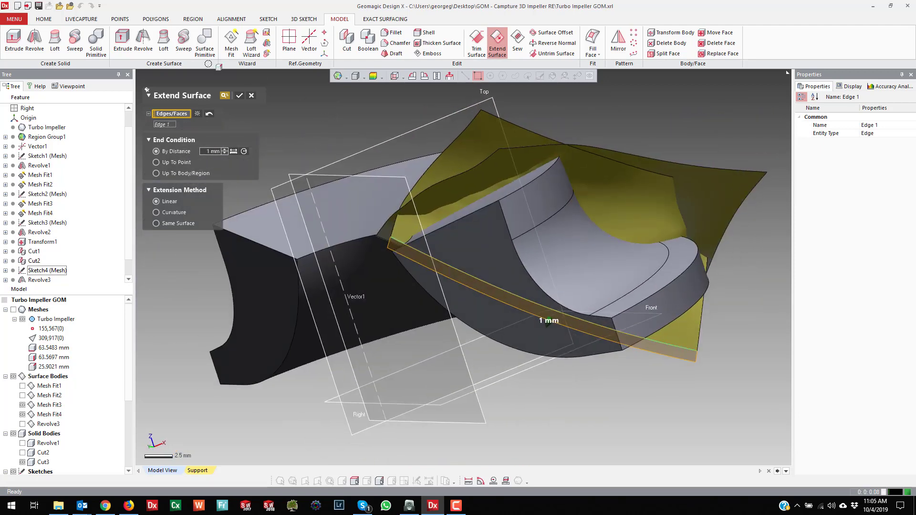
click(240, 95)
right_drag(392, 159, 627, 152)
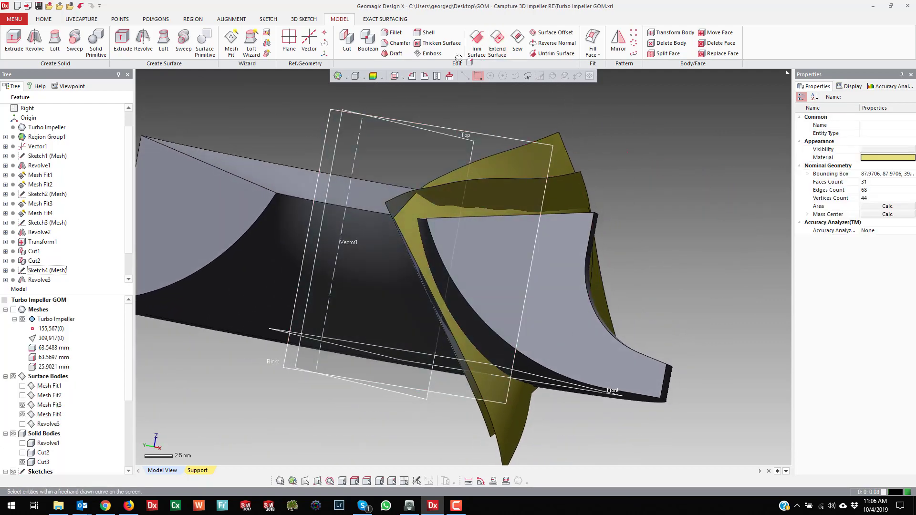
Step: Cut the Cut3 solid with the extended Mesh Fit4 surface, keeping the smaller end piece
click(347, 40)
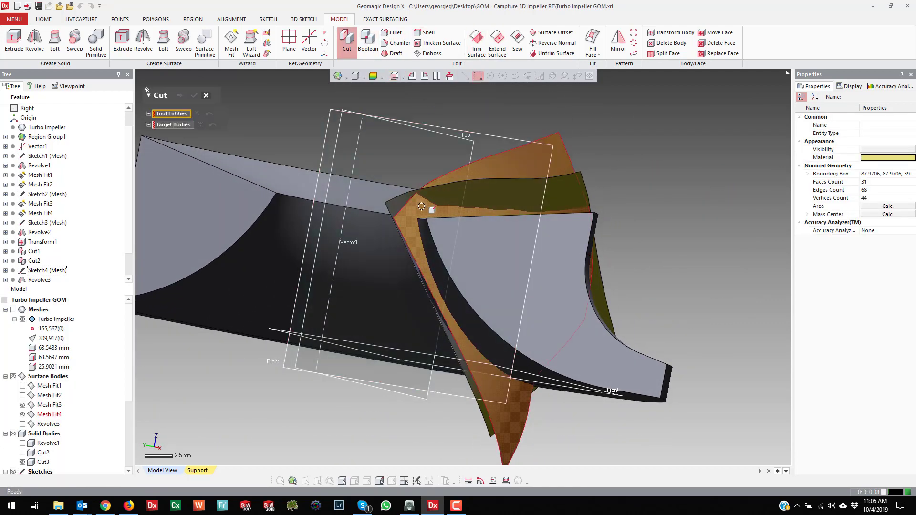
click(432, 204)
click(169, 134)
click(230, 186)
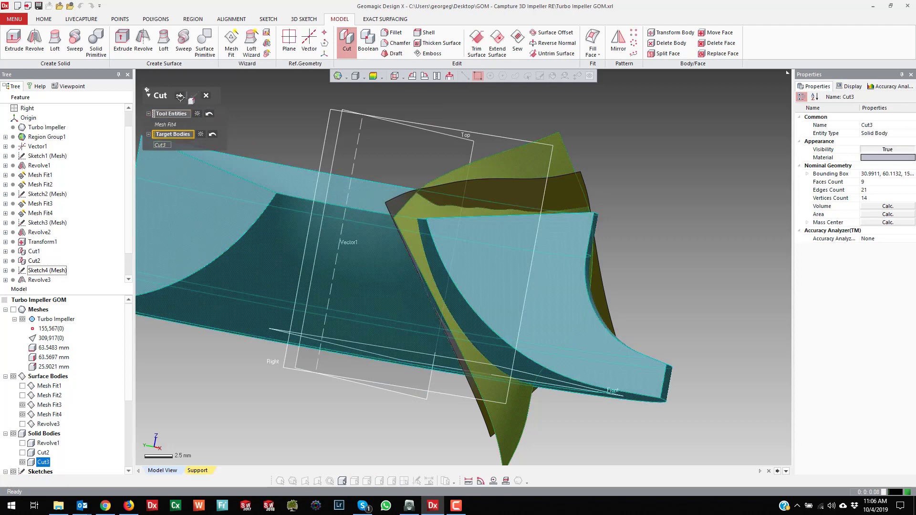
key(Return)
click(578, 317)
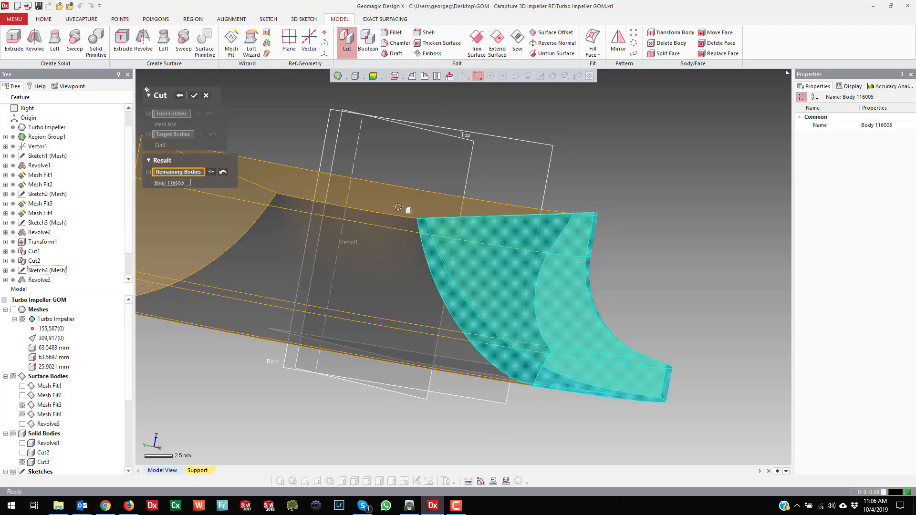
right_drag(398, 207, 511, 268)
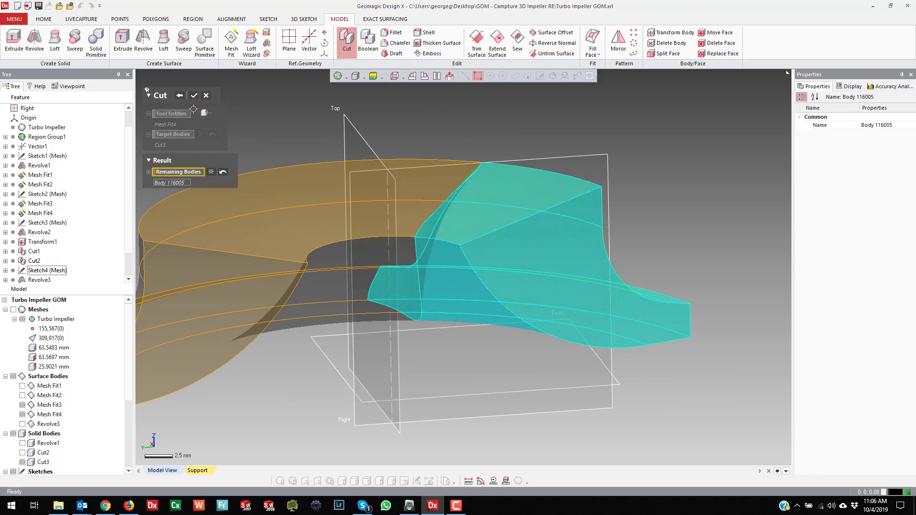
click(194, 94)
Step: Edit the Cut4 feature so that it keeps the body on the other side of the Mesh Fit4 surface
right_drag(728, 205, 502, 271)
scroll(503, 271, up, 3)
scroll(566, 285, up, 5)
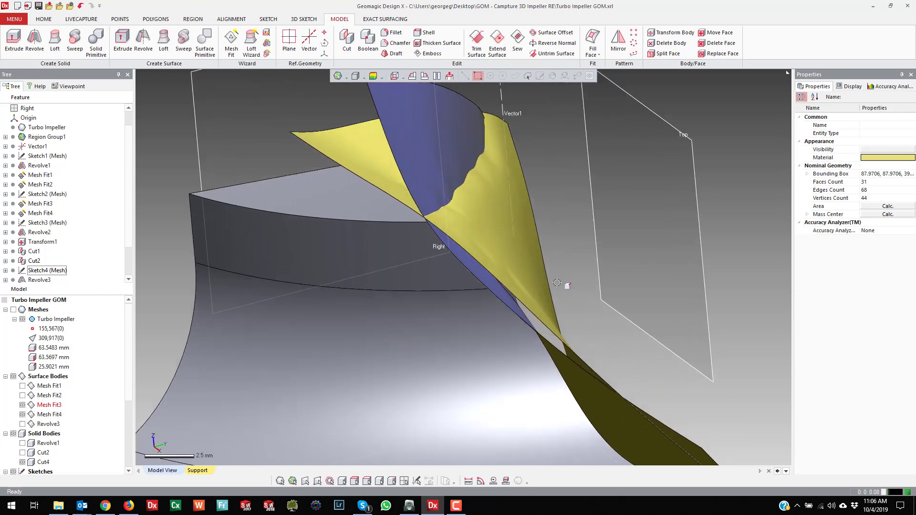
scroll(568, 283, down, 5)
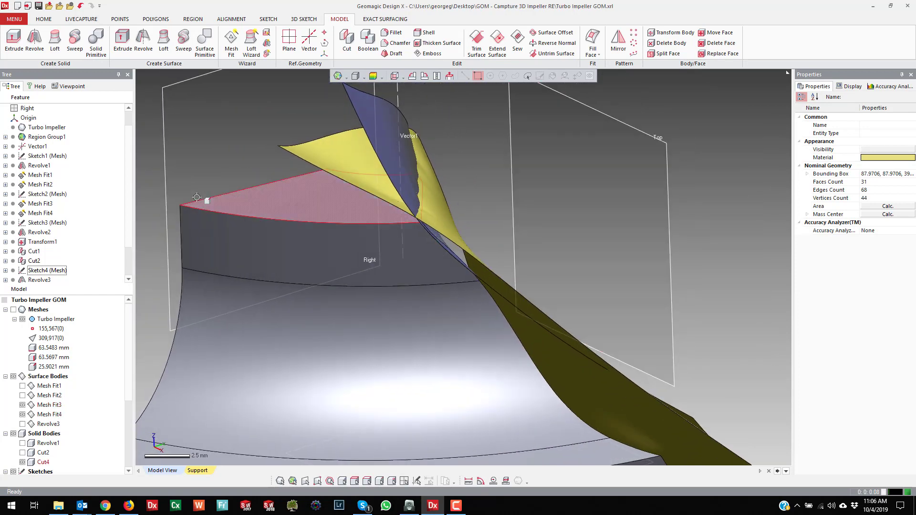
scroll(53, 246, down, 1)
click(34, 269)
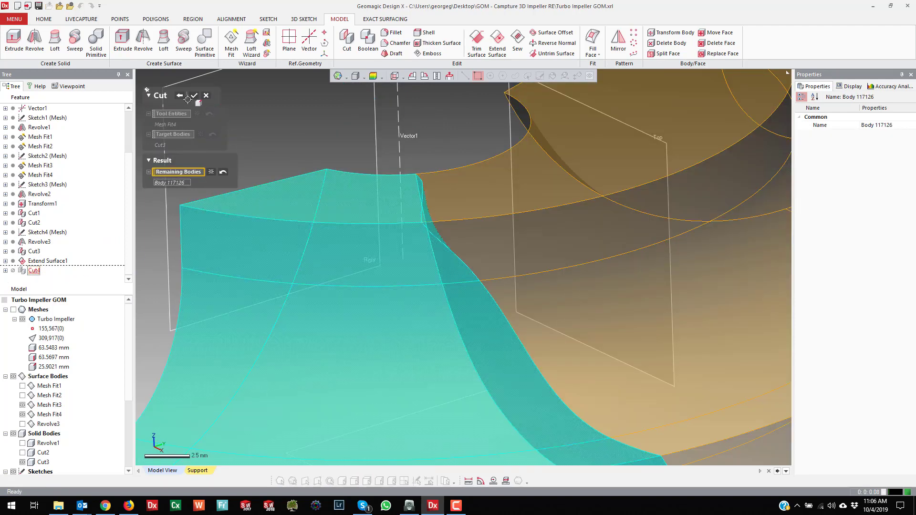
click(222, 174)
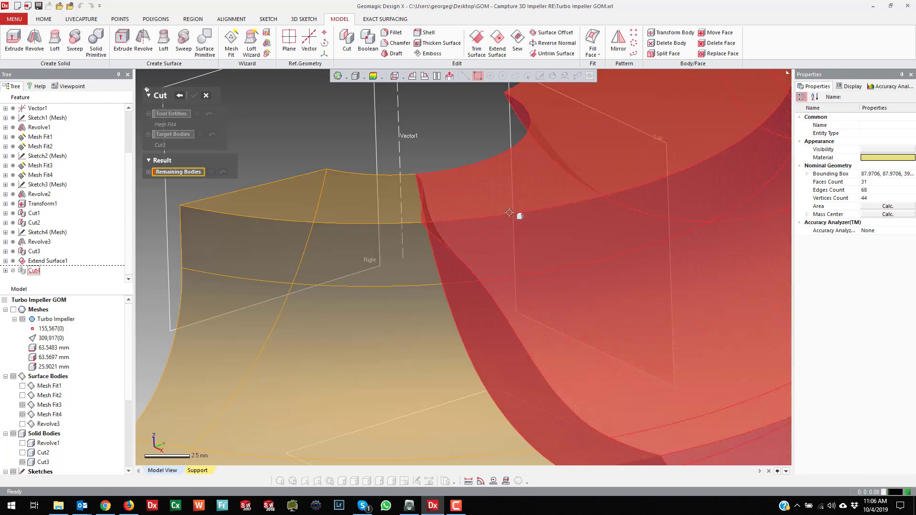
click(193, 96)
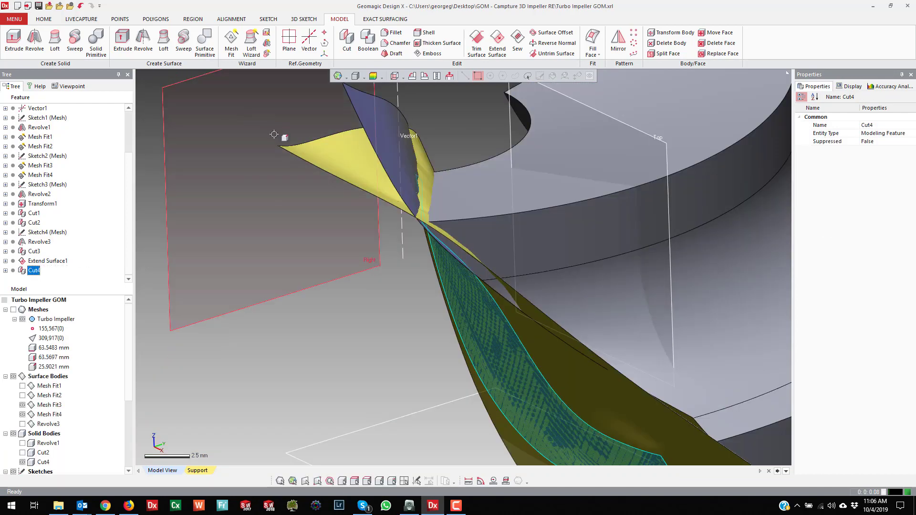
Step: Cut the Cut4 solid with the Mesh Fit3 surface, keeping only the thin blade body between the two fitted surfaces
right_drag(440, 230, 443, 235)
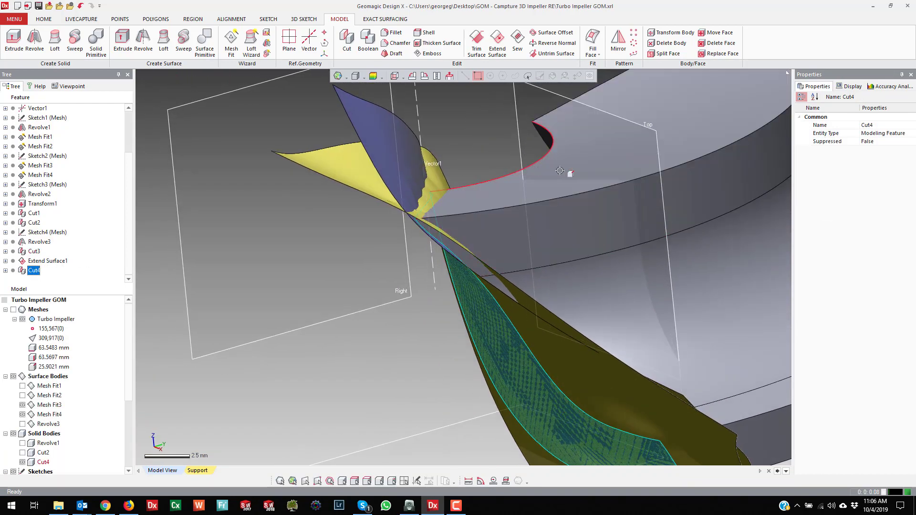
right_drag(568, 173, 570, 200)
click(345, 39)
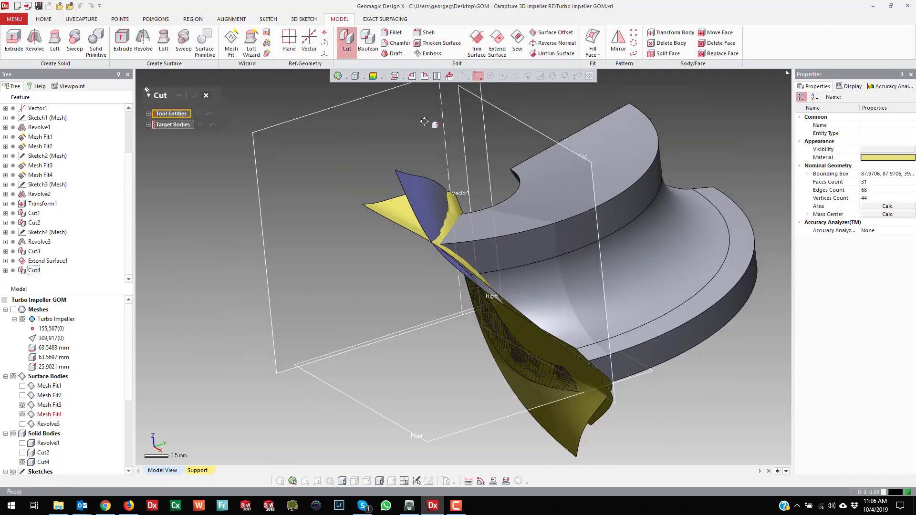
click(395, 205)
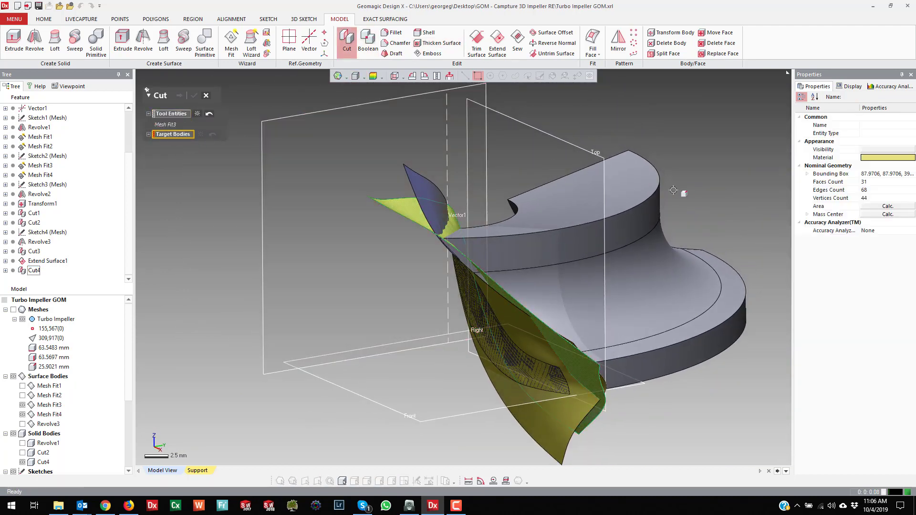
click(604, 189)
click(179, 96)
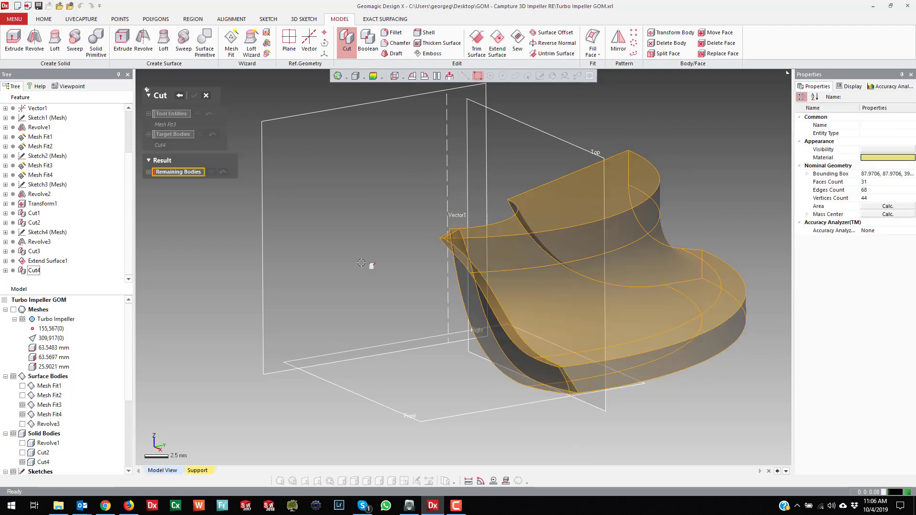
click(542, 373)
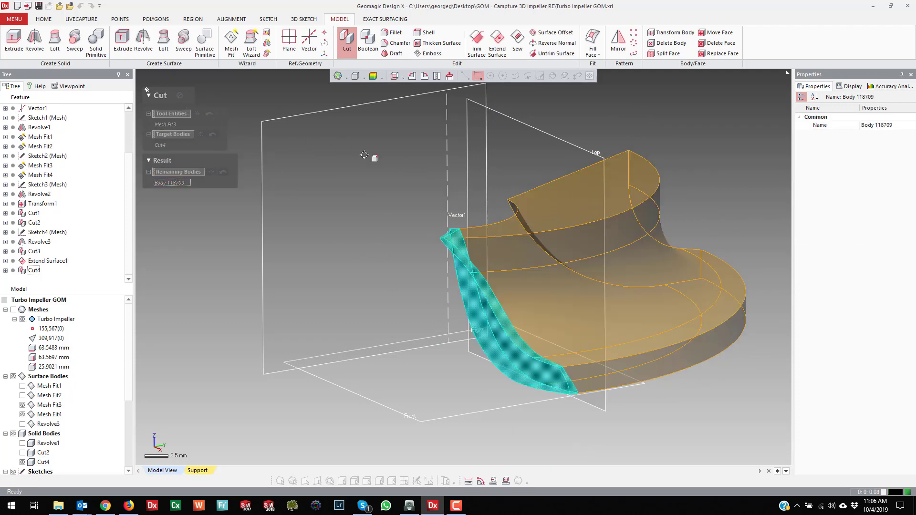
key(Return)
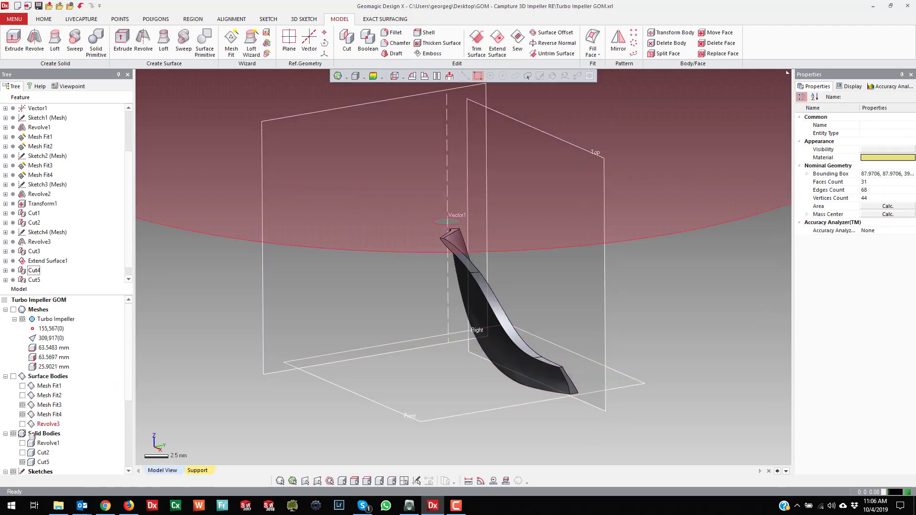
Step: Hide the surface bodies, show the Revolve1 and Cut2 solids, and examine both blades on the hub
click(23, 443)
click(23, 453)
scroll(642, 281, down, 2)
right_drag(642, 281, 529, 306)
scroll(477, 257, up, 1)
right_drag(403, 196, 82, 222)
right_drag(41, 186, 514, 183)
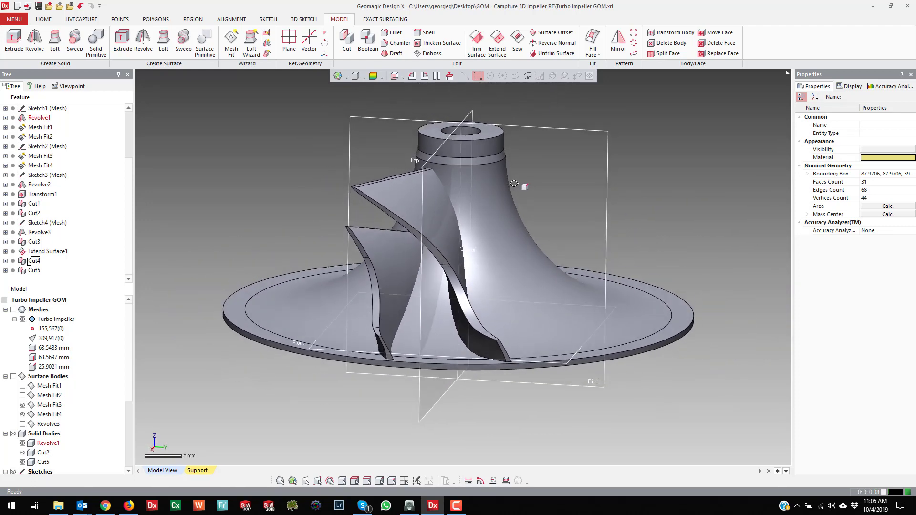
right_drag(471, 235, 356, 249)
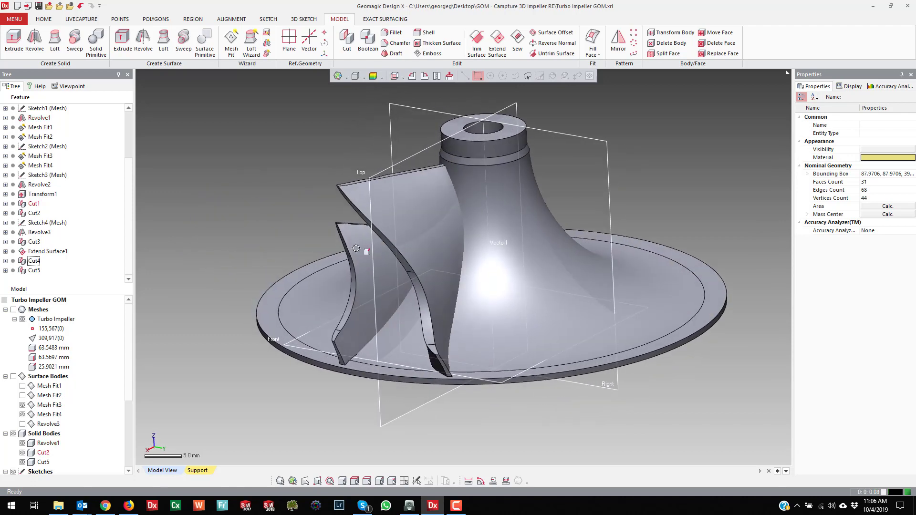